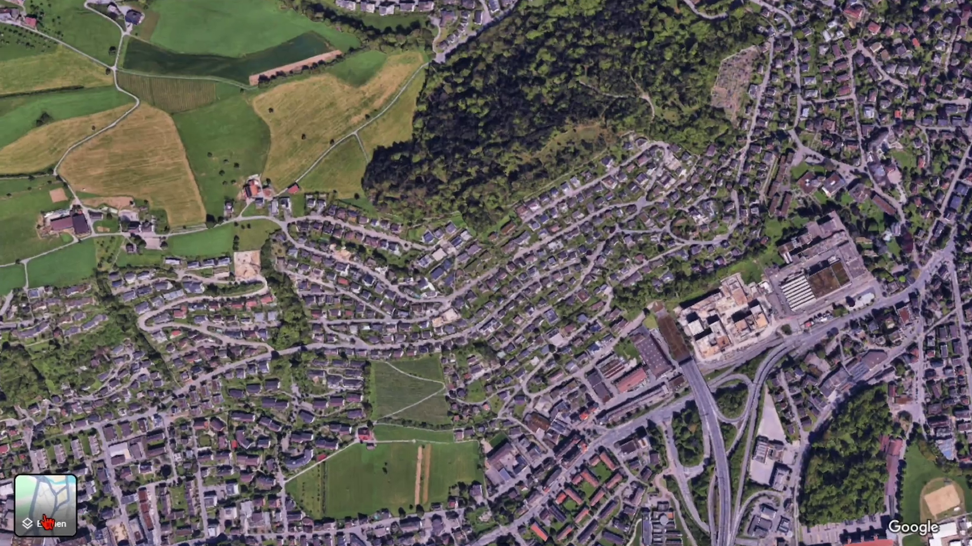
Check the map layer settings for an unlabelled satellite globe view and frame an overview of the city, forest and lakefront.
mouse_move(26, 523)
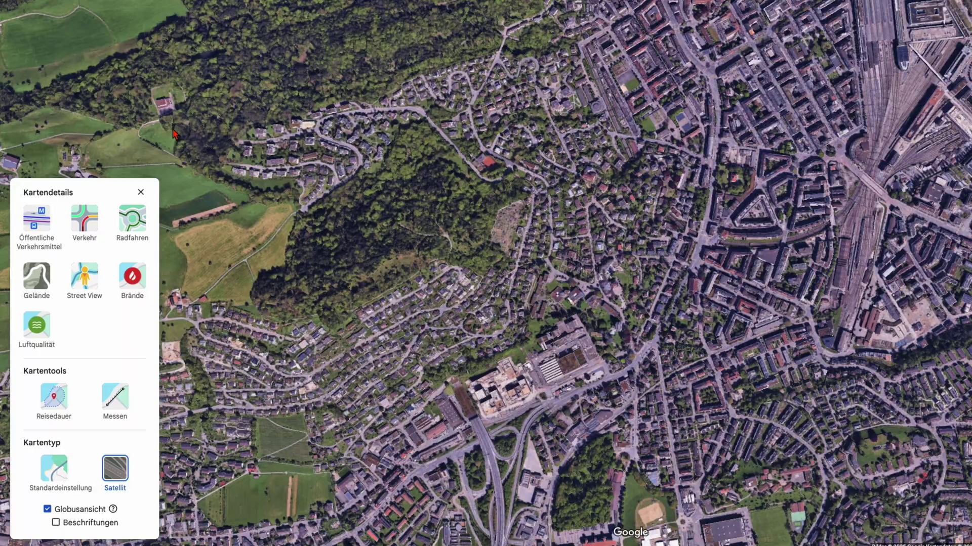
drag(431, 179, 431, 224)
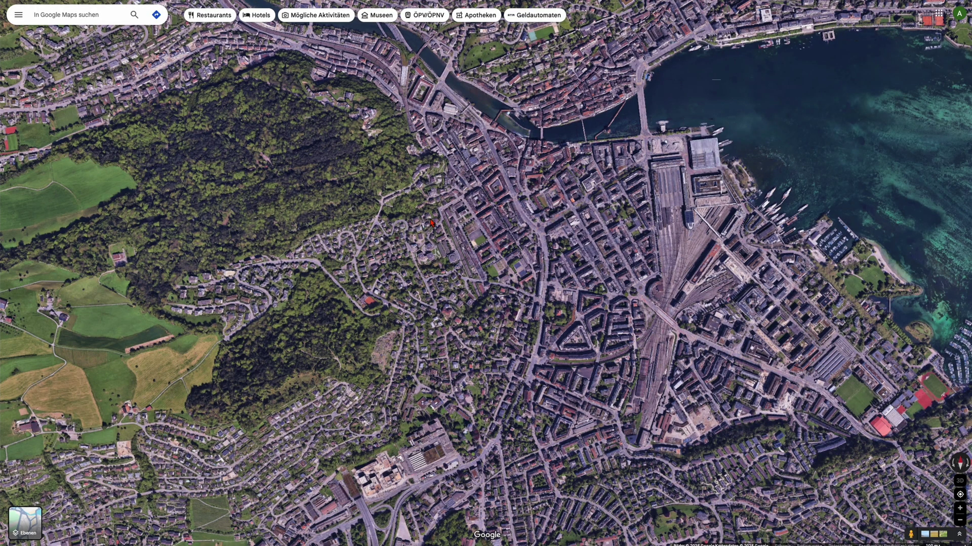
scroll(432, 225, up, 3)
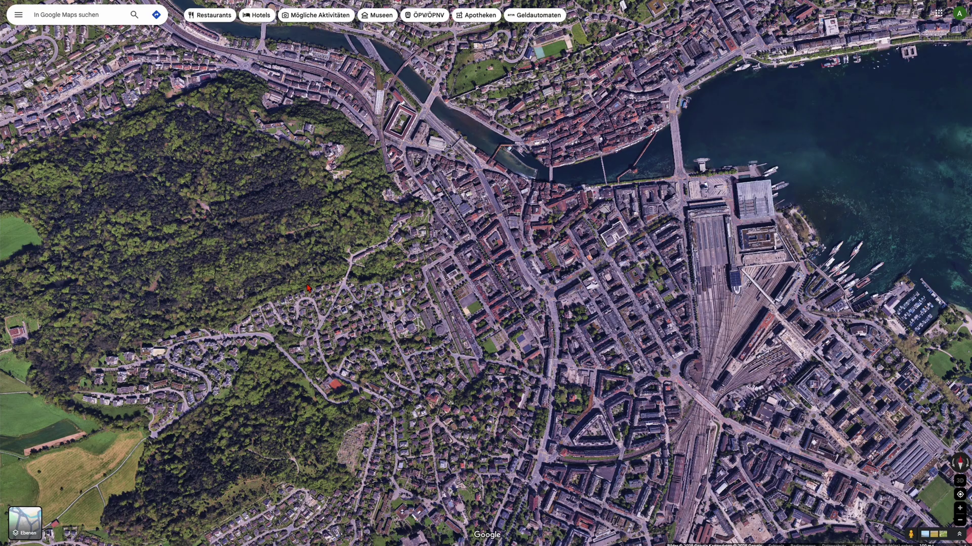
scroll(296, 314, up, 2)
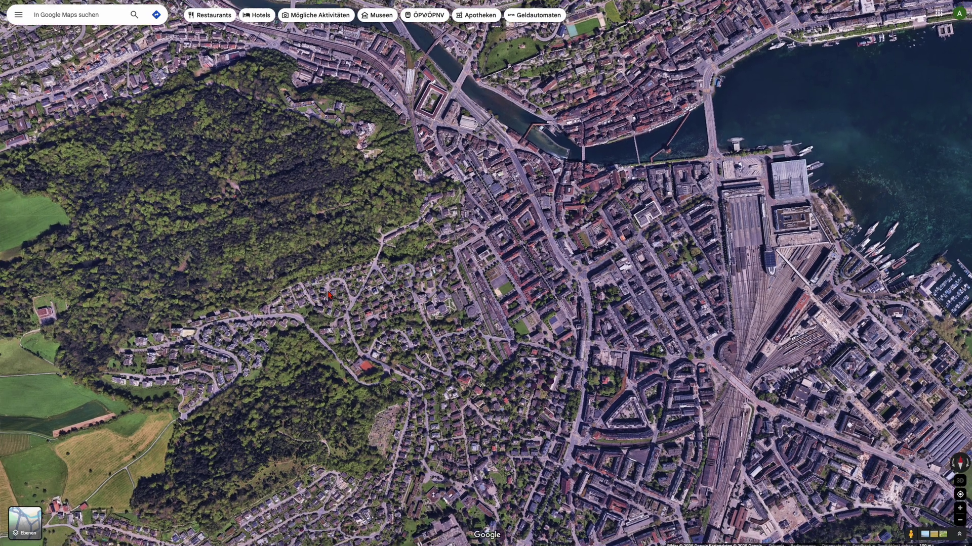
Zoom stepwise from the wide view through a mid view to a close-up of the horseshoe-shaped residential street.
scroll(329, 294, up, 3)
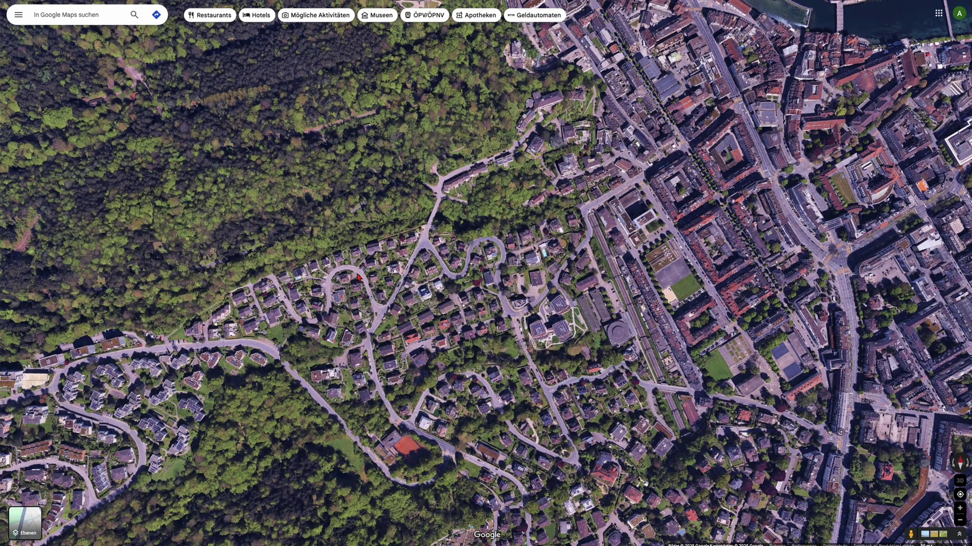
scroll(324, 284, up, 4)
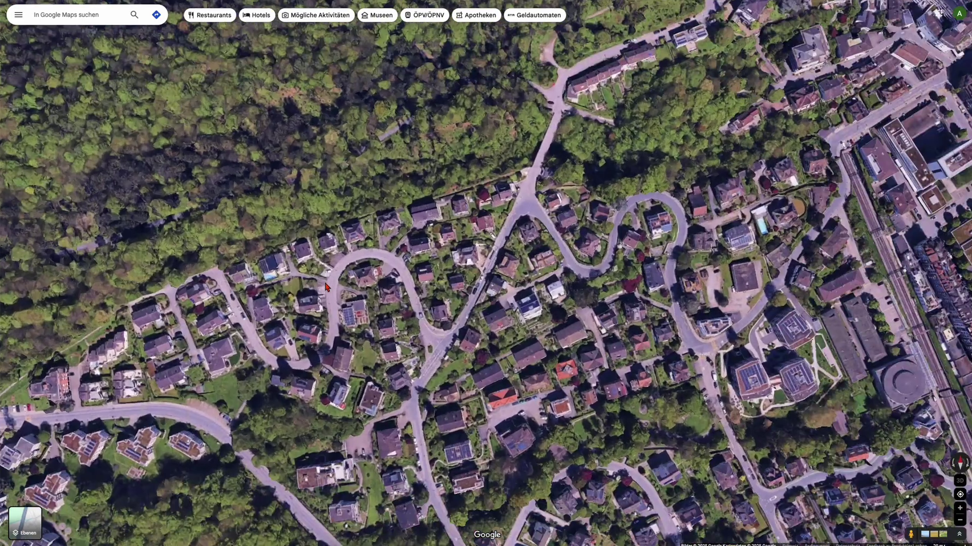
scroll(329, 287, up, 2)
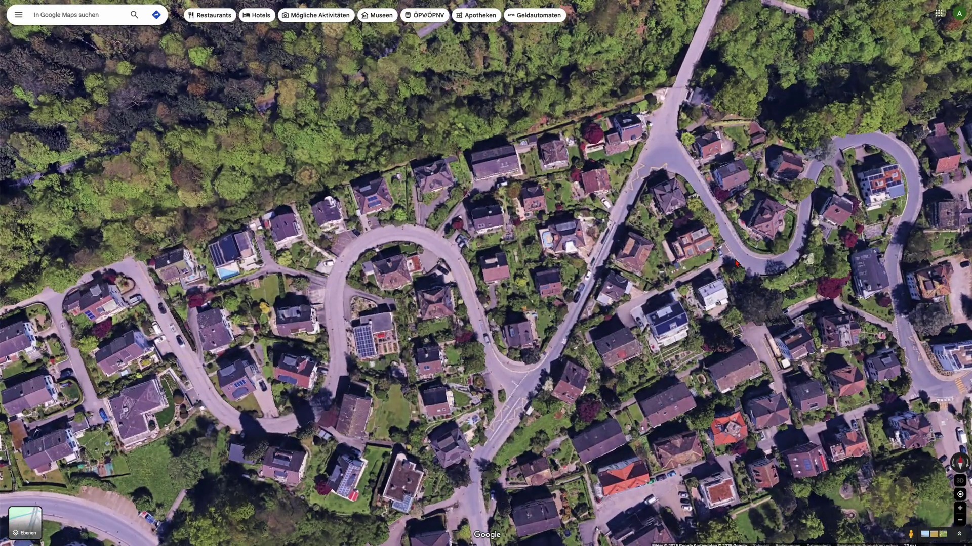
scroll(332, 291, up, 4)
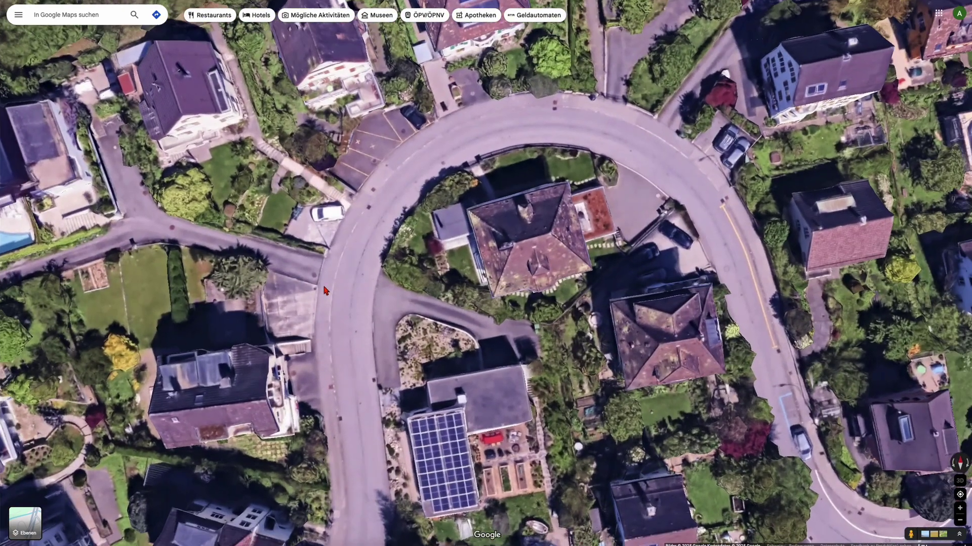
Zoom back out, move over to the train station by the bridge, and zoom stepwise into the junction beside the bus platforms.
scroll(607, 265, down, 1)
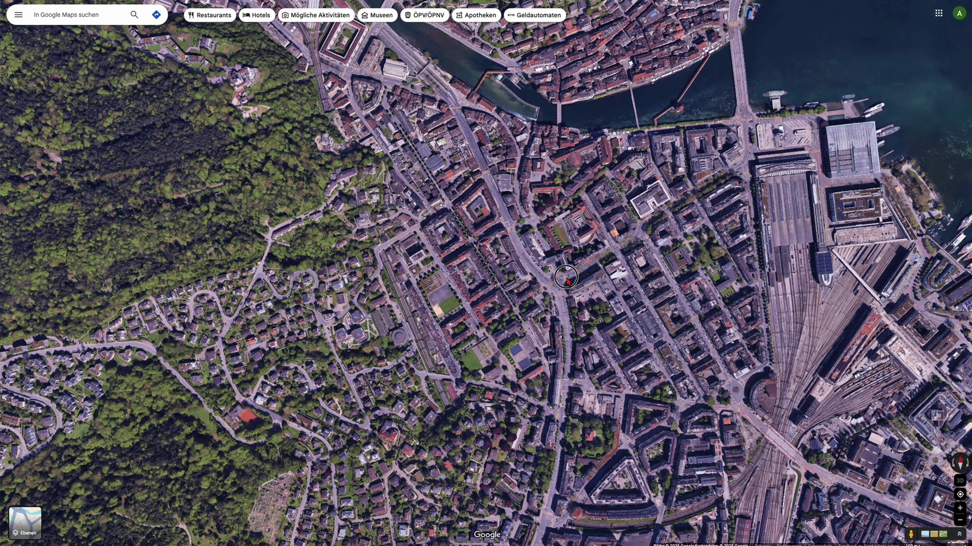
drag(565, 277, 501, 295)
scroll(568, 282, down, 2)
scroll(538, 253, up, 3)
drag(538, 236, 532, 250)
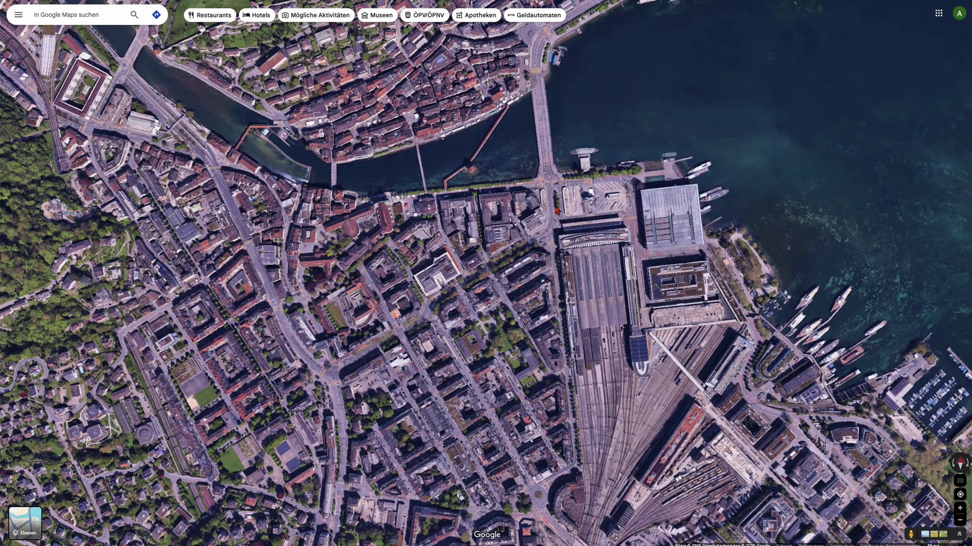
double_click(551, 209)
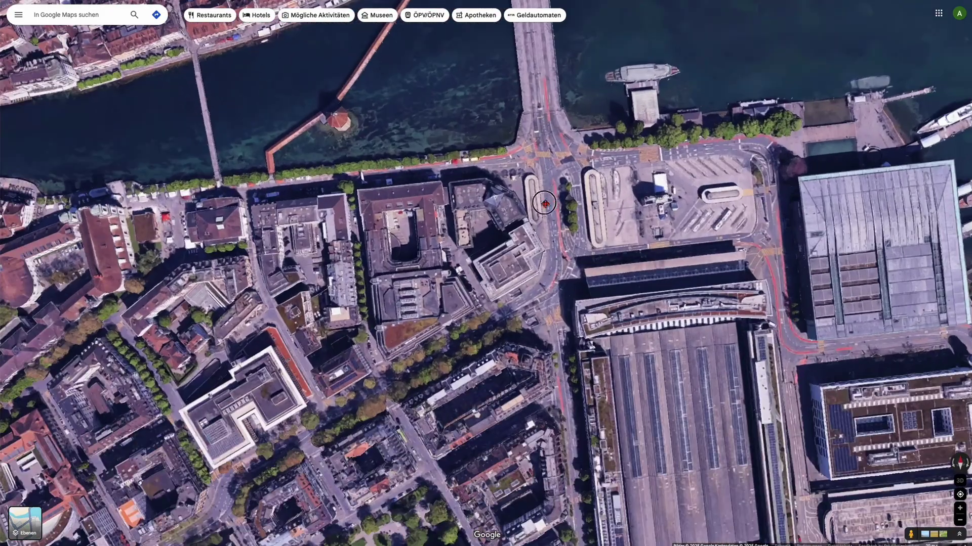
scroll(526, 234, up, 5)
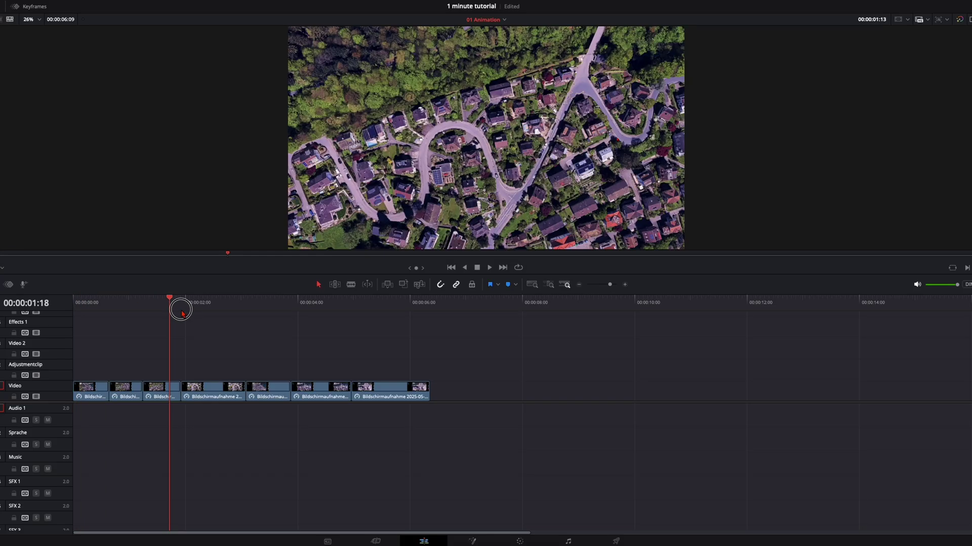
In DaVinci Resolve, stack the seven map clips on separate video tracks, all aligned to the start of the timeline.
drag(180, 305, 358, 307)
click(75, 304)
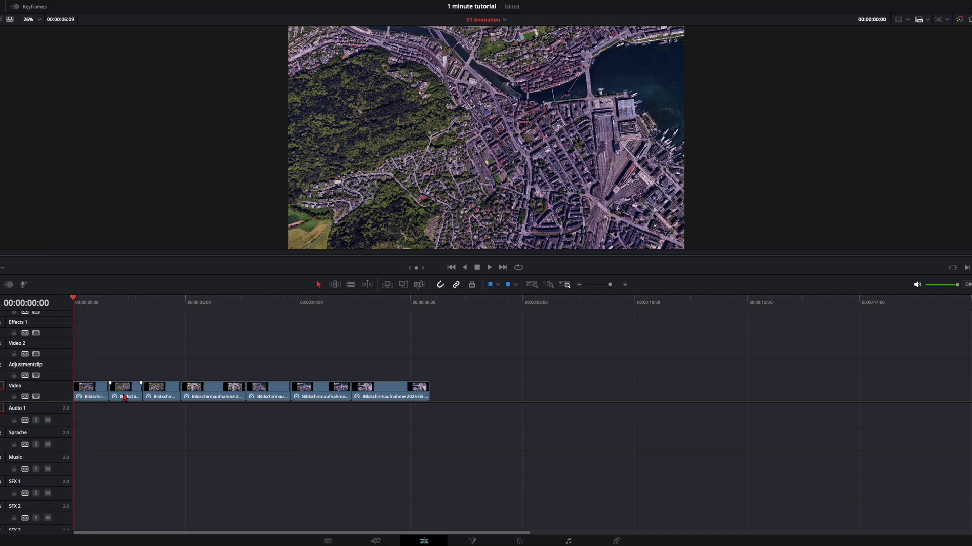
drag(124, 399, 89, 374)
drag(161, 398, 90, 350)
drag(205, 396, 98, 333)
scroll(206, 396, up, 2)
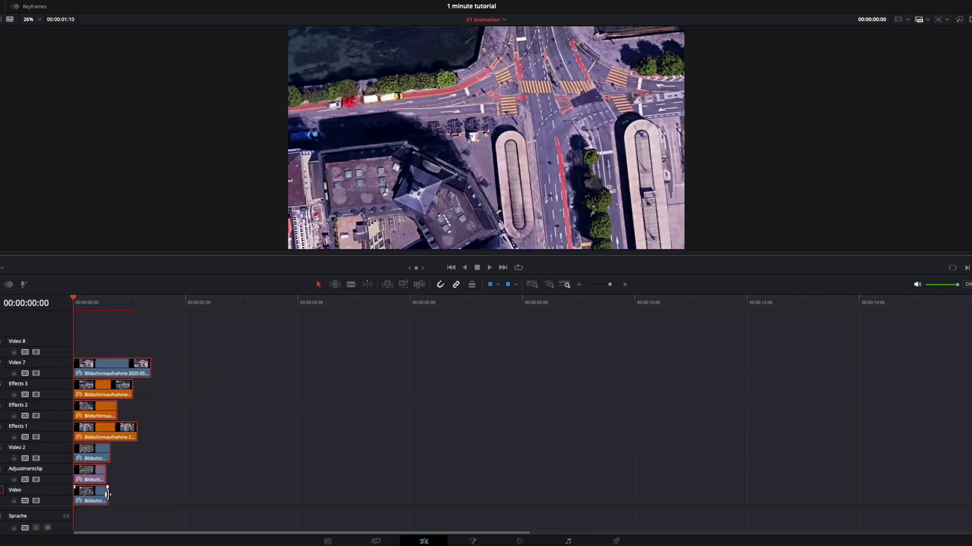
Extend all the stacked clips to a common end point at 00:00:10:06 and return the playhead to the start.
drag(107, 495, 694, 498)
click(648, 303)
key(shift+])
key(Home)
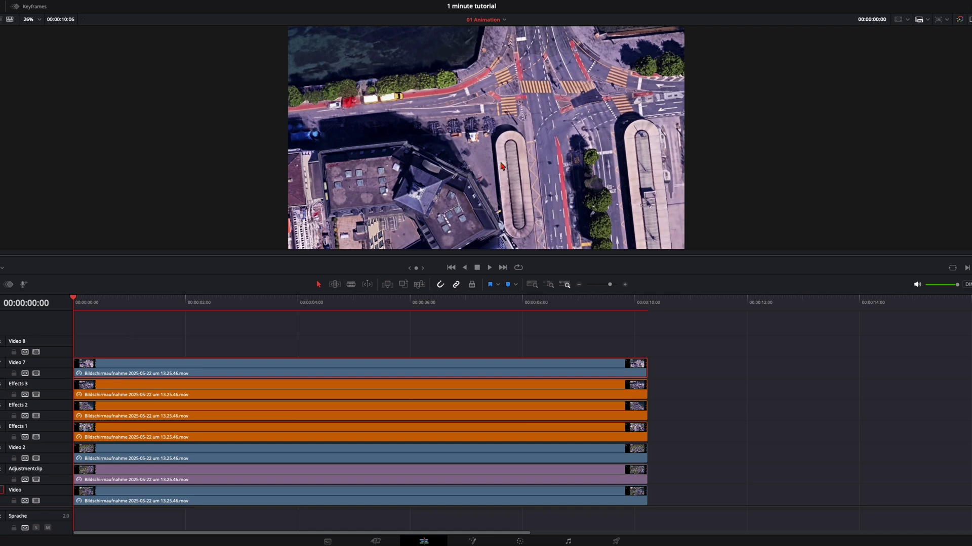
Disable the stacked clips one by one from the uppermost track down to check each map view, and re-enable them.
key(d)
click(348, 393)
key(d)
click(352, 414)
key(d)
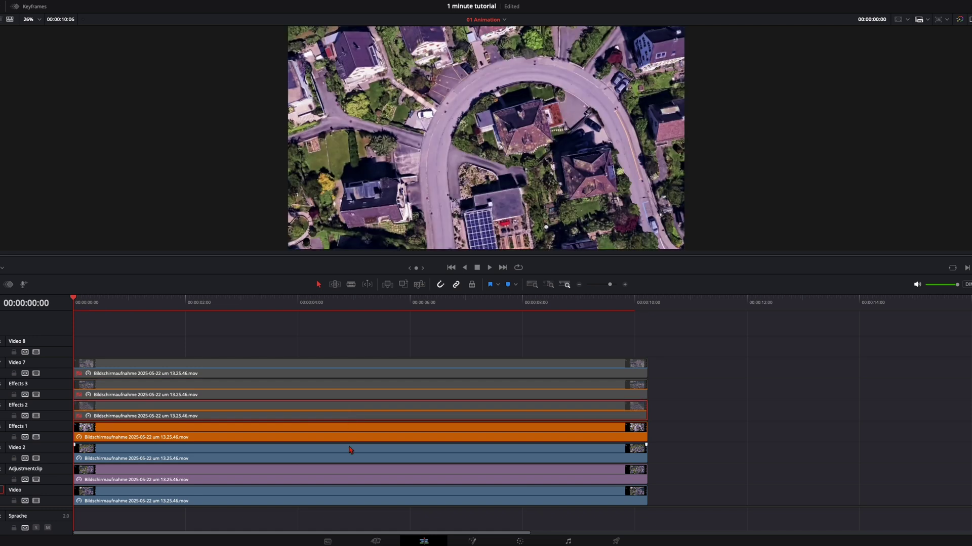
click(349, 437)
key(d)
click(359, 456)
key(d)
click(366, 473)
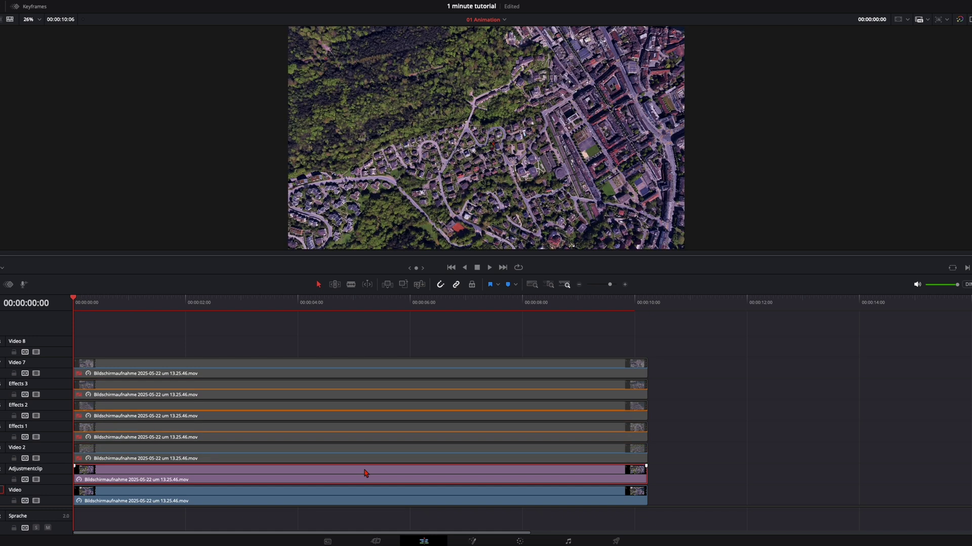
key(d)
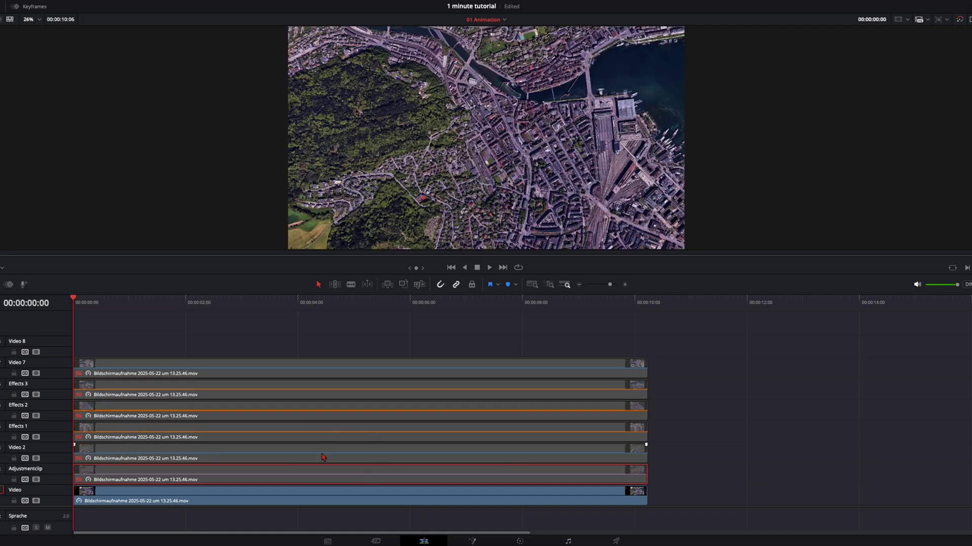
drag(268, 329, 321, 479)
key(d)
Select all seven stacked clips, combine them into a new Fusion clip and open it on the Fusion page.
drag(108, 328, 208, 505)
right_click(208, 505)
click(236, 262)
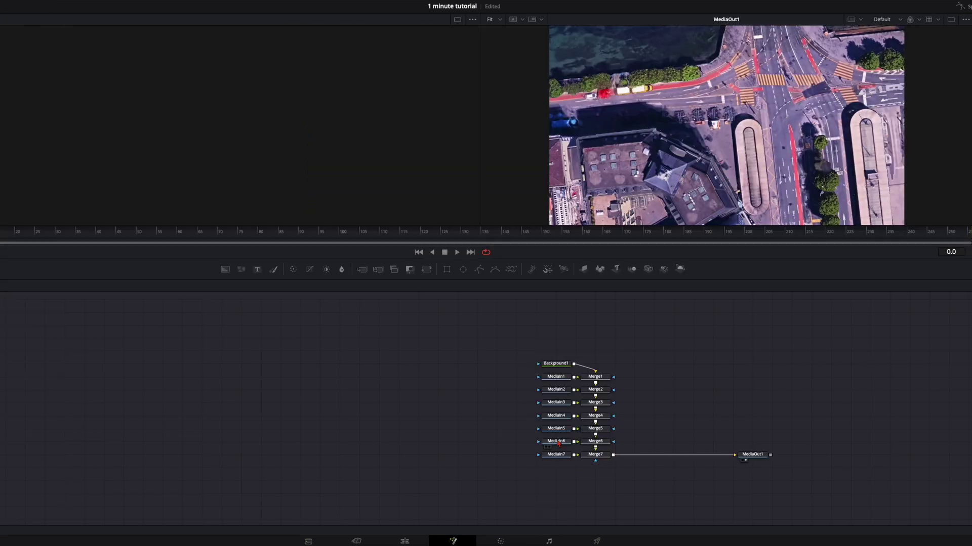
Delete the Background1 node and all the Merge nodes, leaving only the MediaIn nodes and MediaOut1.
click(560, 366)
key(Delete)
drag(579, 357, 643, 505)
key(Delete)
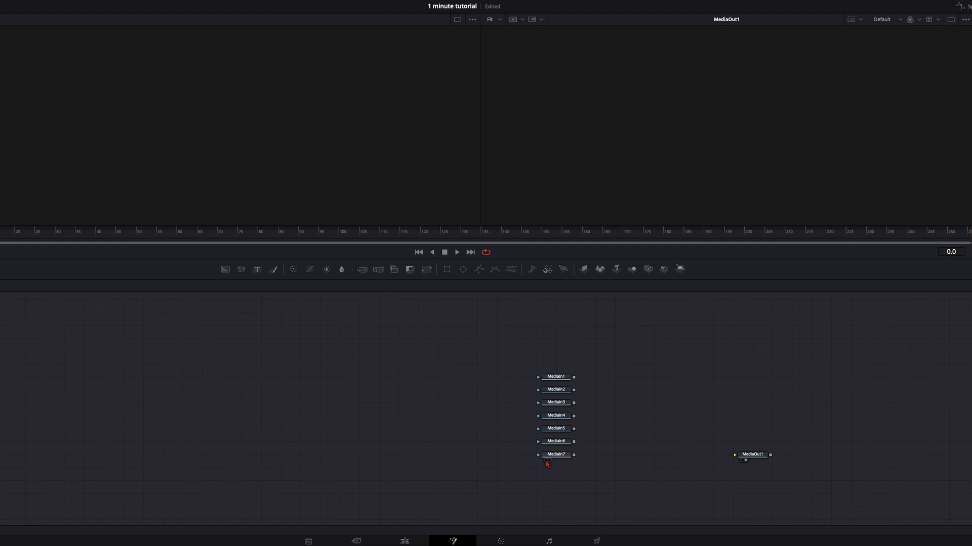
Preview MediaIn7, MediaIn6 and MediaIn5 in turn and place them in a row above MediaOut1.
click(545, 461)
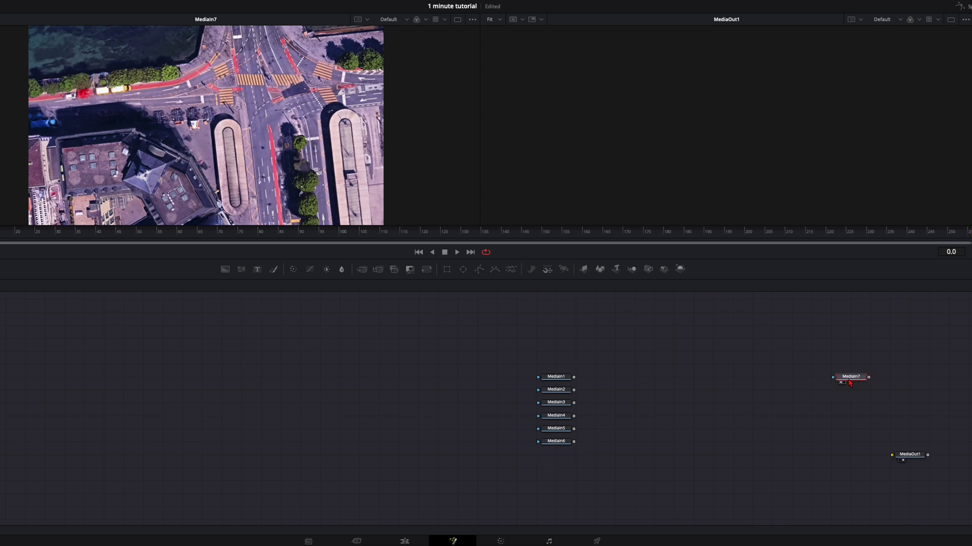
drag(850, 383, 850, 370)
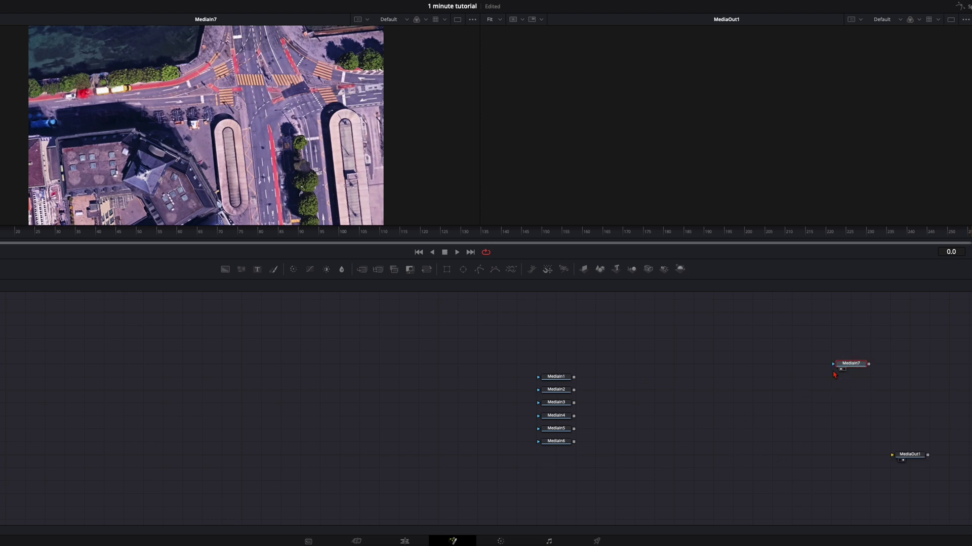
click(545, 448)
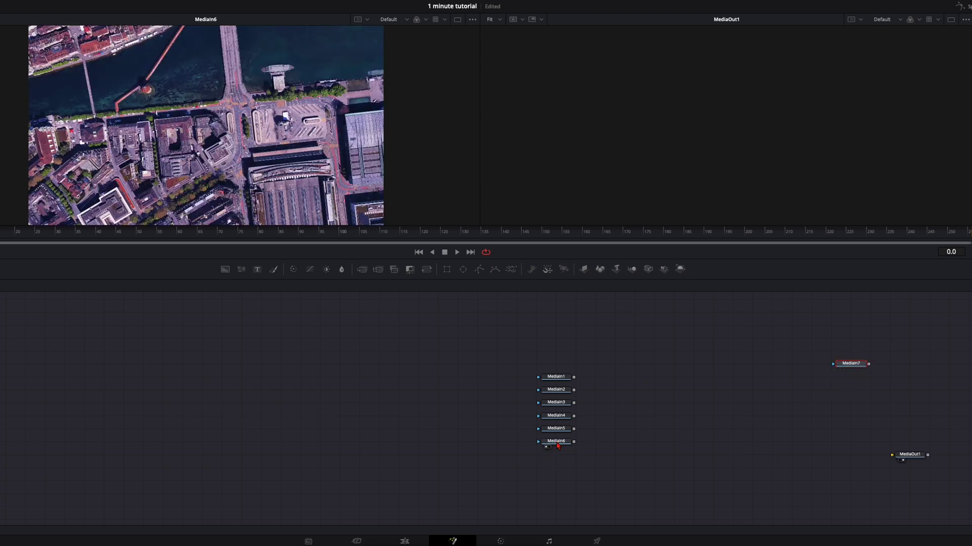
drag(559, 447, 776, 368)
click(545, 434)
drag(557, 429, 716, 373)
Preview the four remaining sources, place MediaIn4, MediaIn3 and MediaIn2 ahead of MediaIn5, and move MediaIn1 level with MediaOut1.
click(546, 423)
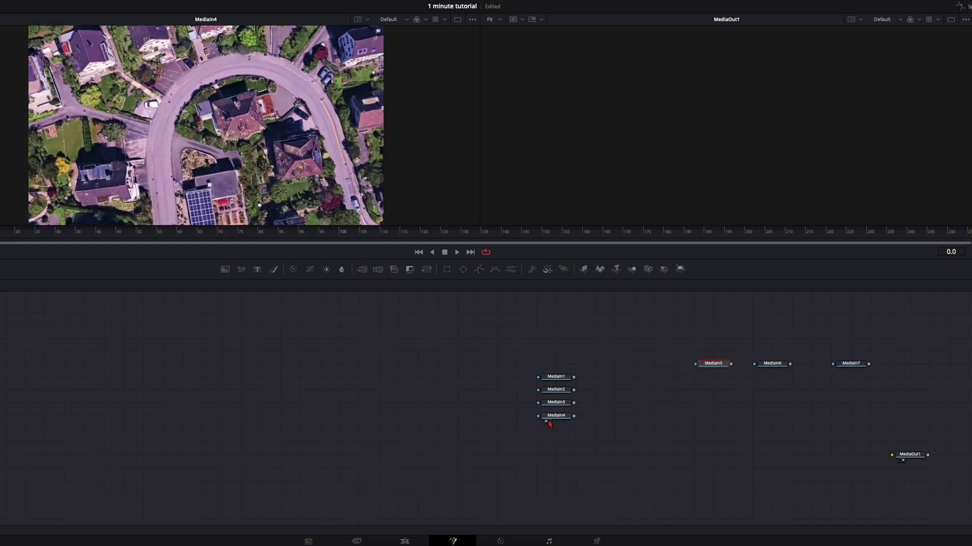
drag(557, 420, 499, 381)
click(545, 409)
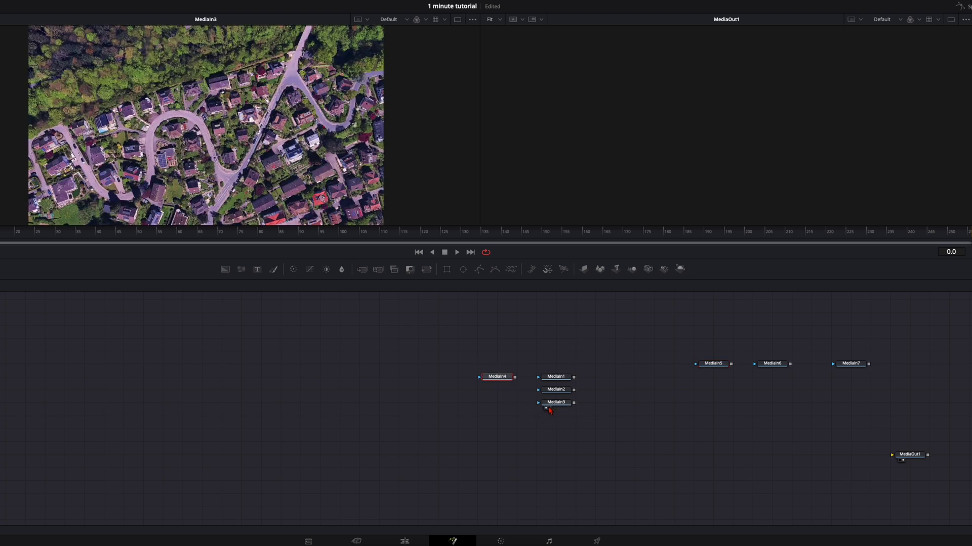
drag(555, 403, 555, 351)
click(546, 396)
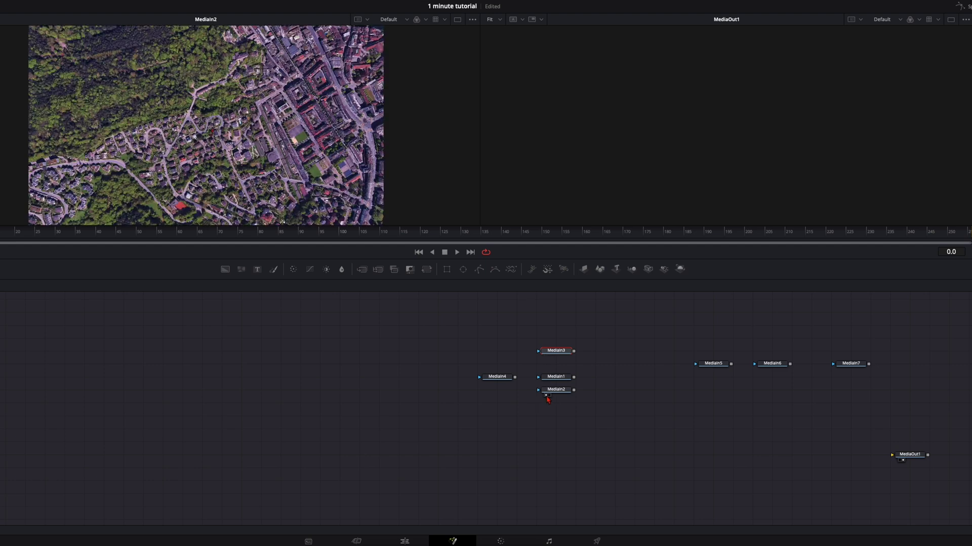
drag(553, 391, 612, 364)
click(546, 383)
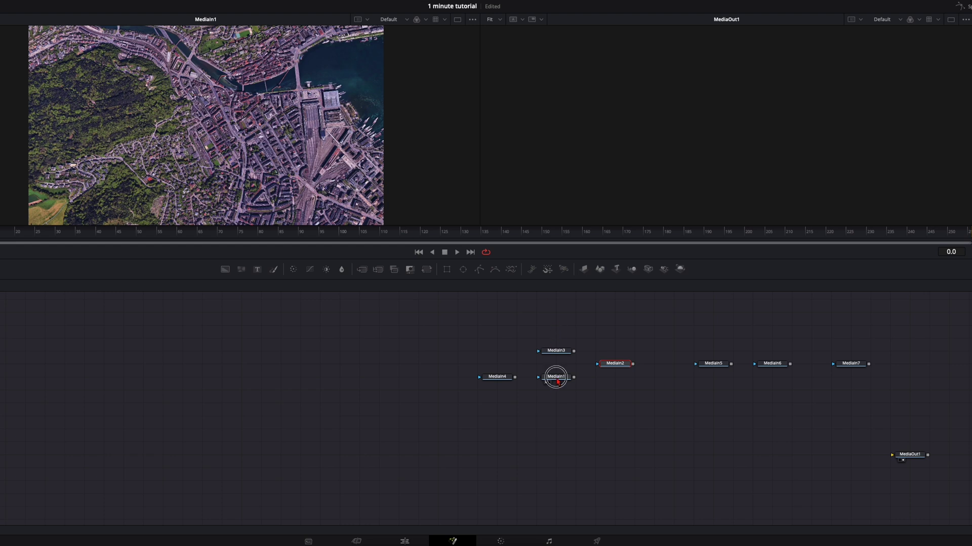
drag(559, 384, 408, 466)
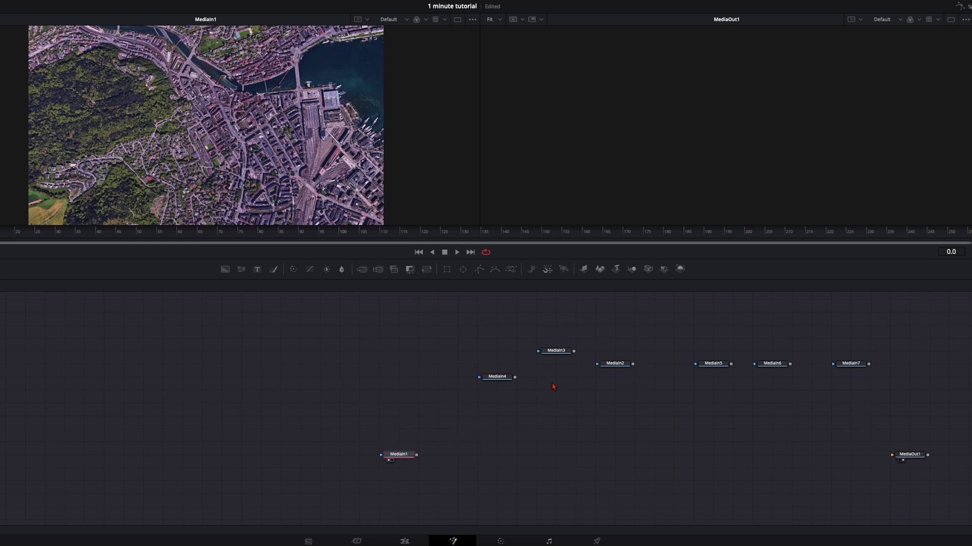
Line up the source nodes and rename them overview, wide1, mid1, close1, wide2, mid2 and close2.
right_click(399, 460)
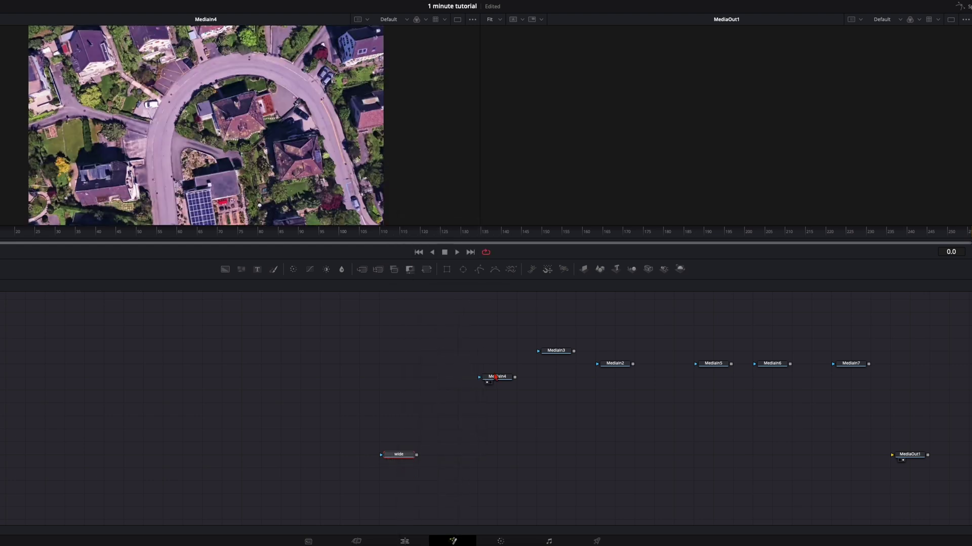
drag(557, 351, 556, 376)
right_click(562, 382)
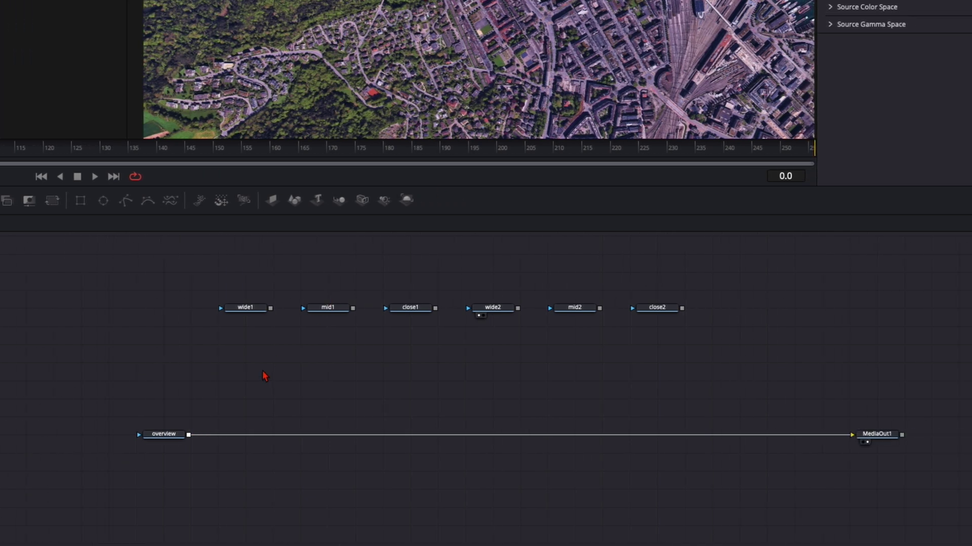
Review the order of the wide, mid and close source nodes for both locations.
click(255, 311)
click(324, 309)
click(405, 311)
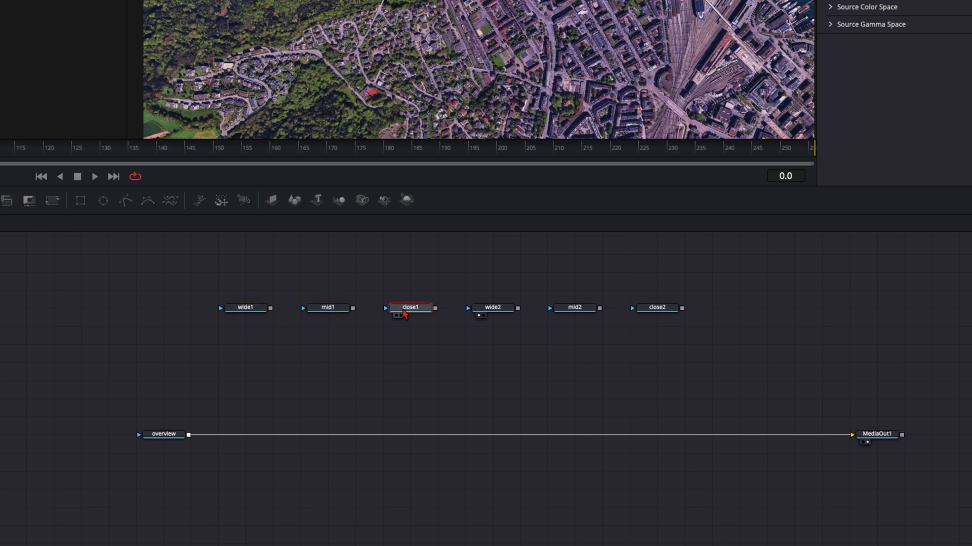
click(504, 313)
click(584, 314)
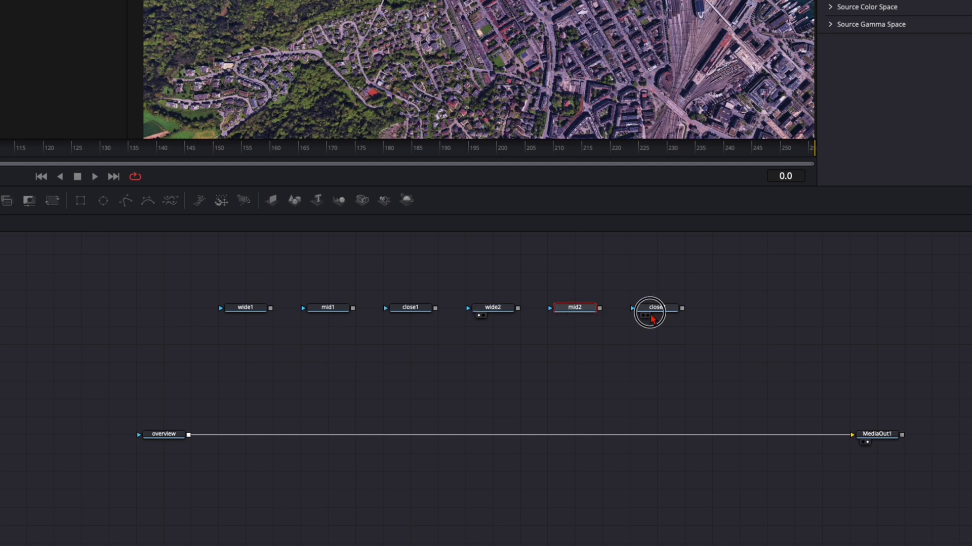
click(653, 316)
mouse_move(424, 314)
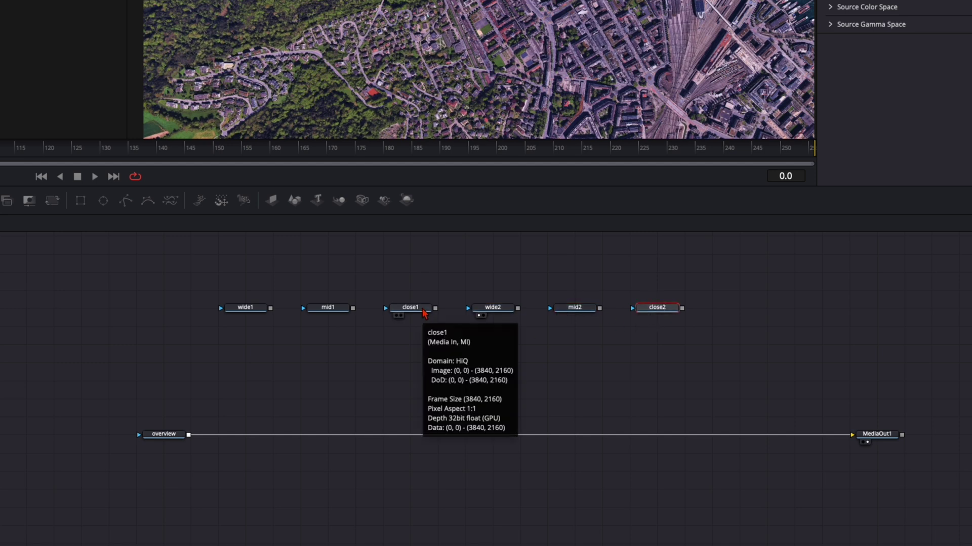
click(414, 314)
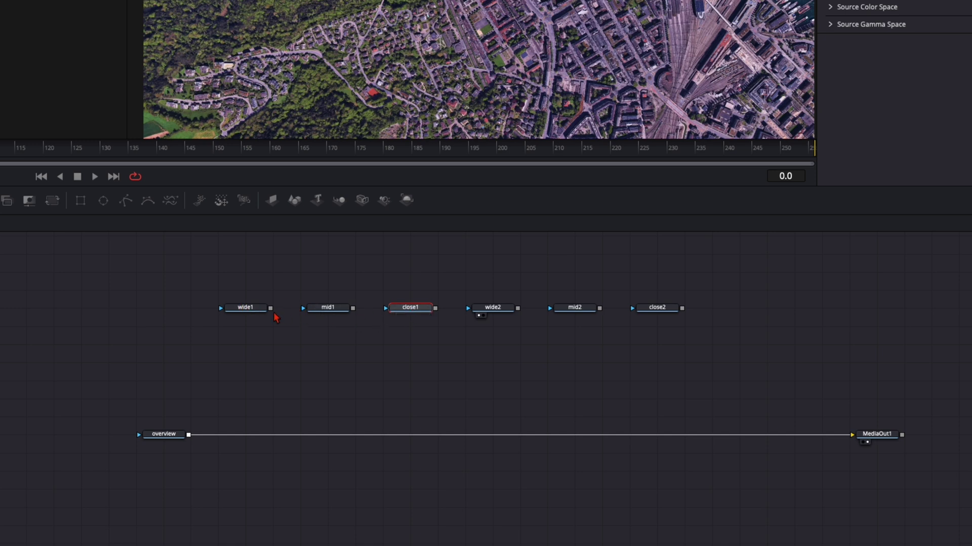
Merge the wide1 node over the overview node on the line to MediaOut1.
drag(270, 308, 199, 436)
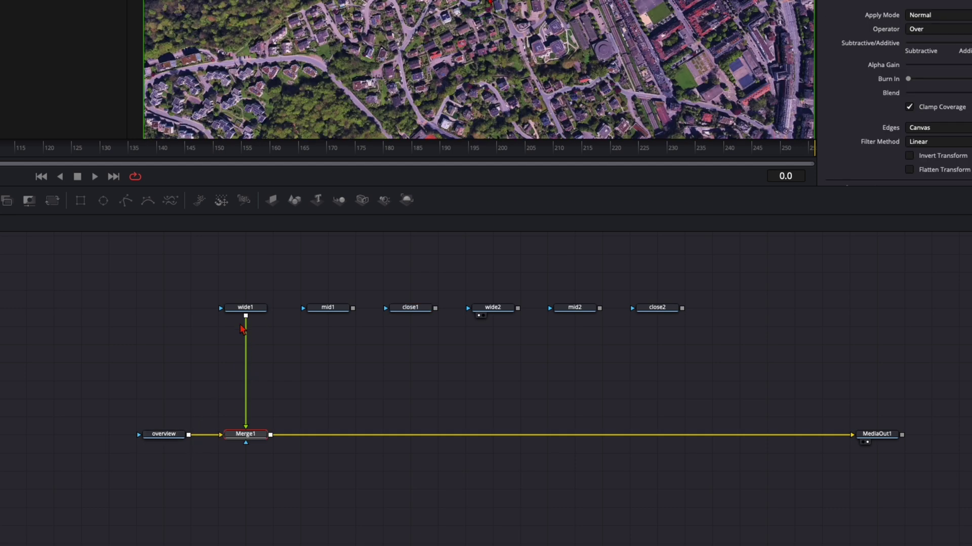
Try merging the mid1 node after Merge1, and delete that merge again.
drag(353, 308, 270, 435)
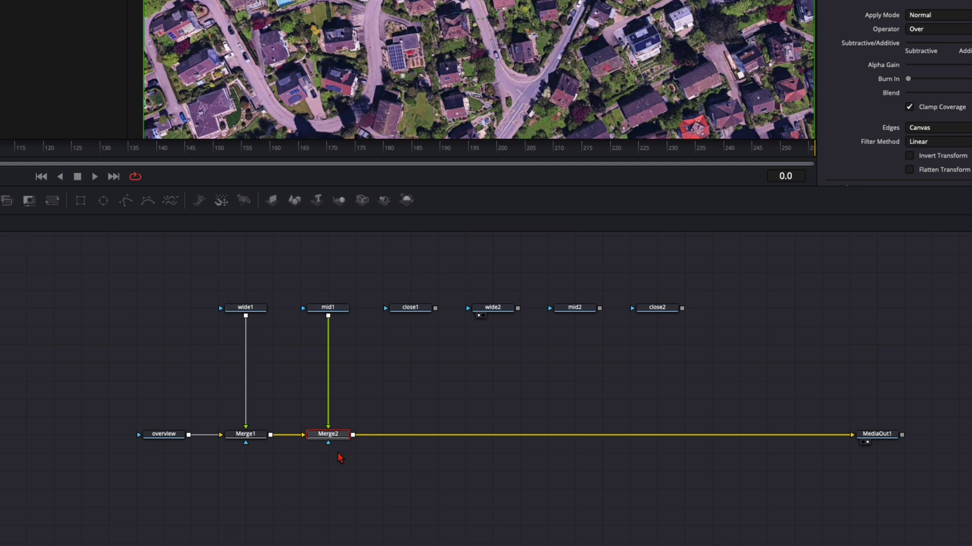
key(Delete)
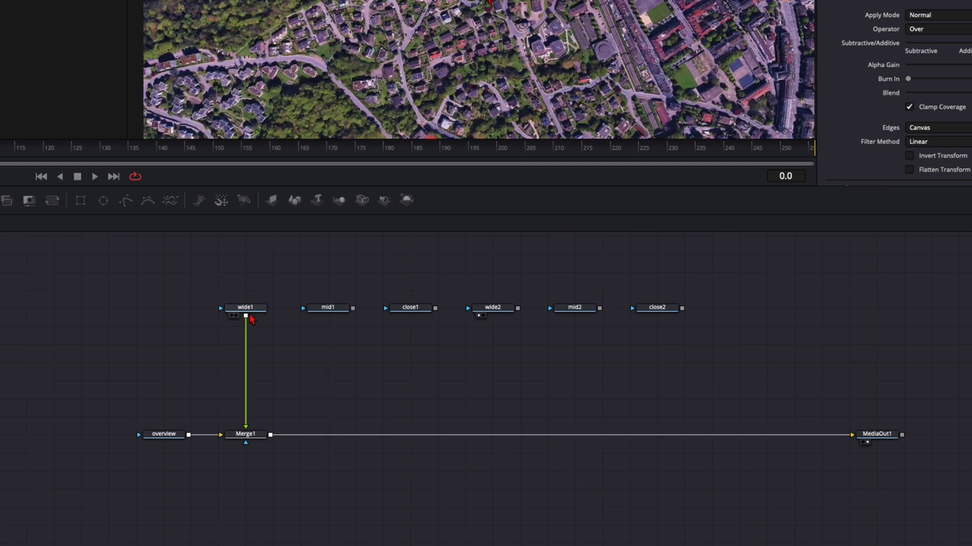
Add a Transform node after wide1 and lower Merge1's blend to about 0.56.
click(259, 310)
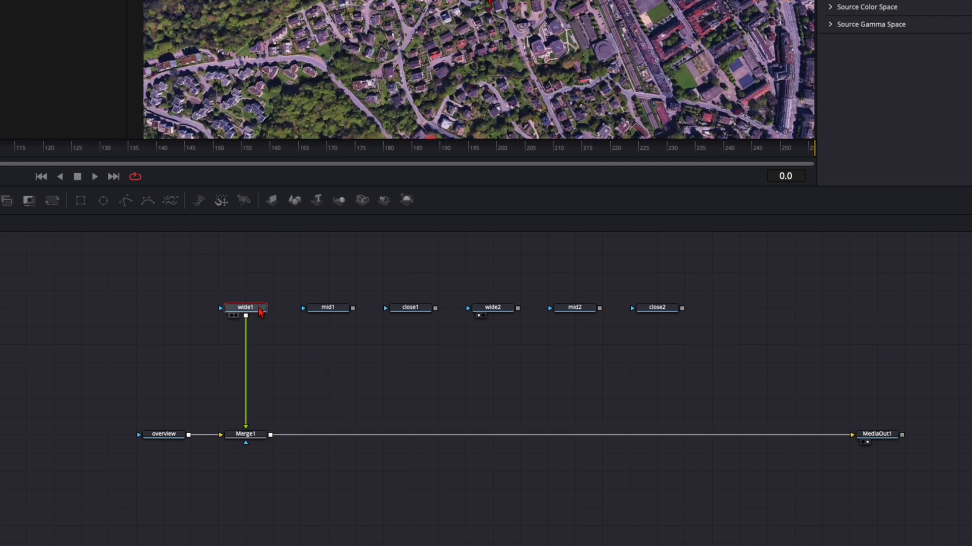
key(shift+space)
text(trans)
key(Return)
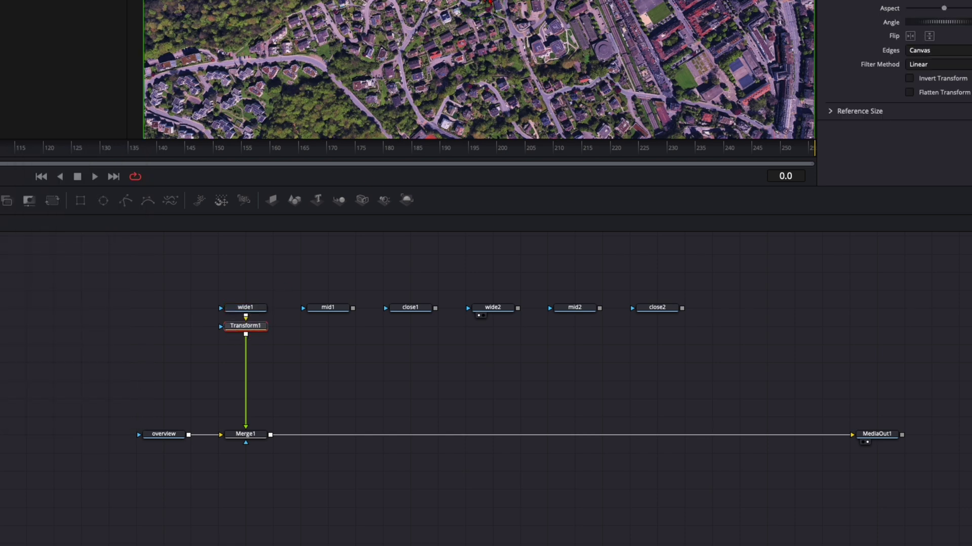
click(246, 436)
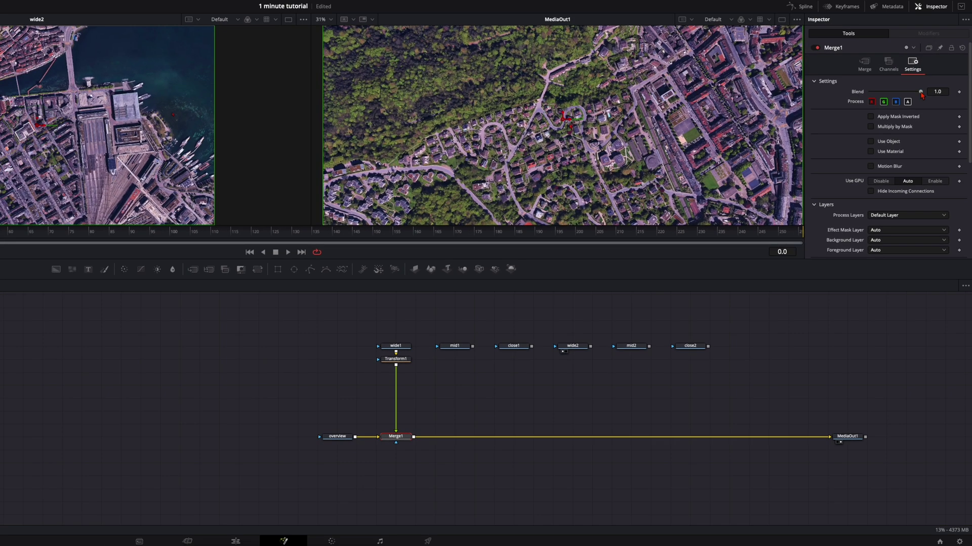
drag(921, 93, 898, 96)
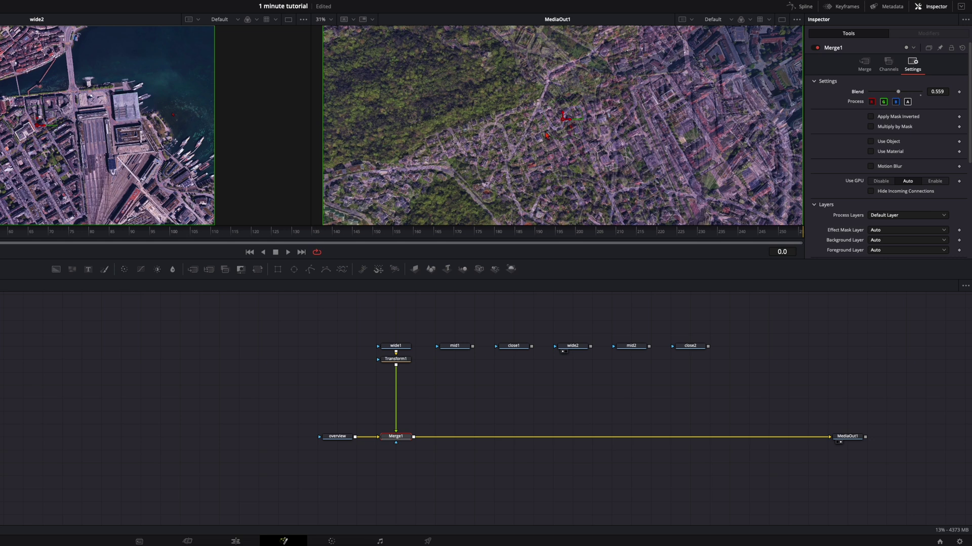
Move Transform1 down slightly, scale it to 0.476 and shift its center to about X 0.374, Y 0.425 over the matching streets.
drag(400, 362, 400, 375)
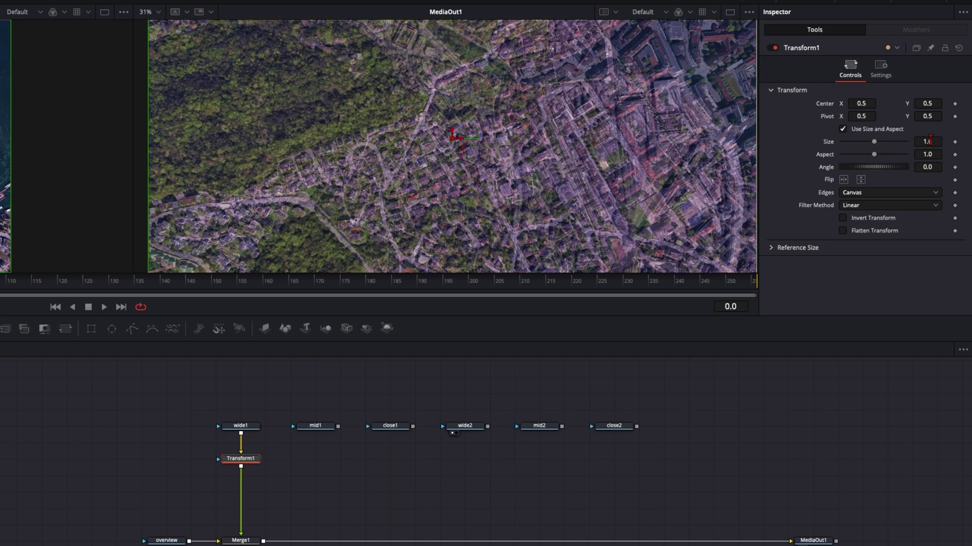
drag(895, 121, 856, 121)
drag(804, 151, 655, 154)
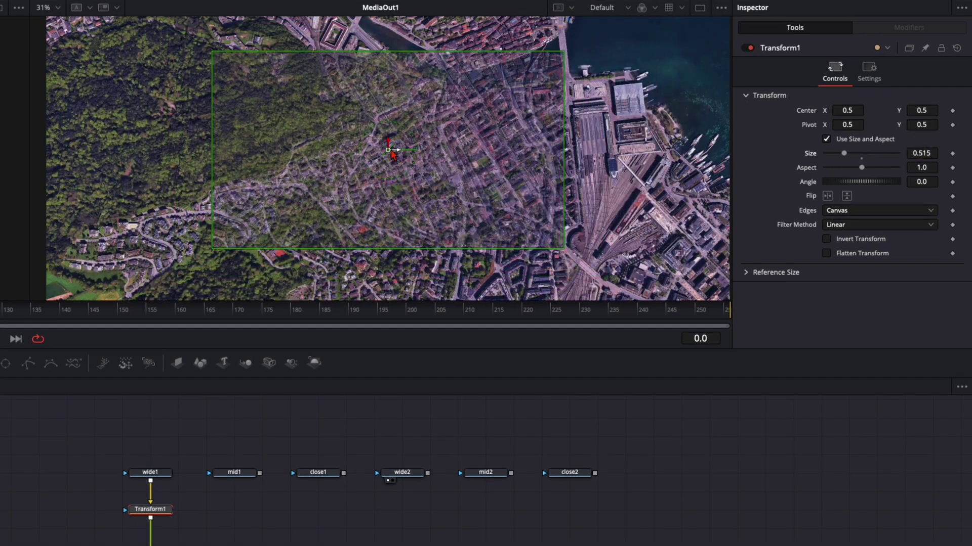
drag(391, 148, 276, 196)
scroll(217, 207, up, 5)
drag(374, 183, 494, 119)
scroll(328, 177, up, 2)
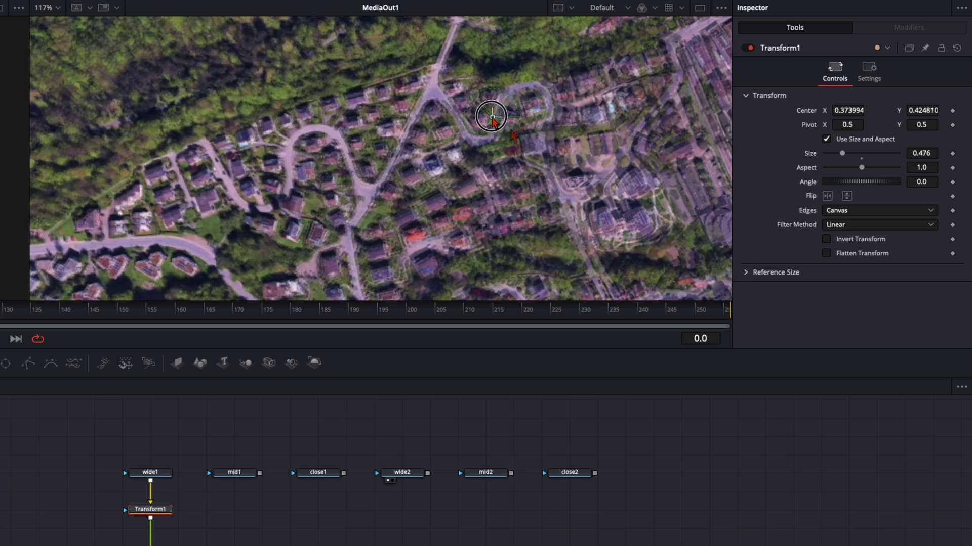
Fine-tune Transform1 to size 0.486 and nudge its center to align with the overview, restoring Merge1's blend to 1.0.
drag(926, 151, 931, 149)
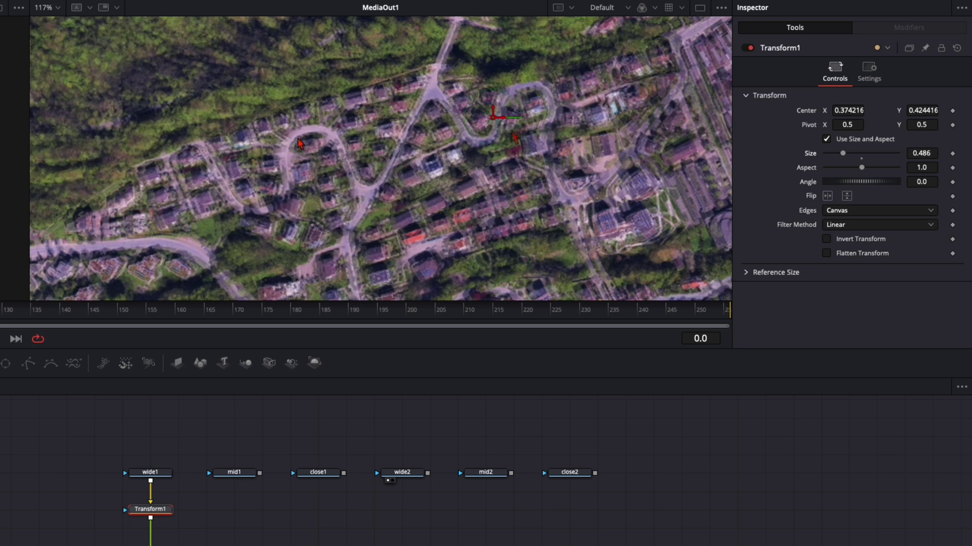
drag(492, 118, 495, 117)
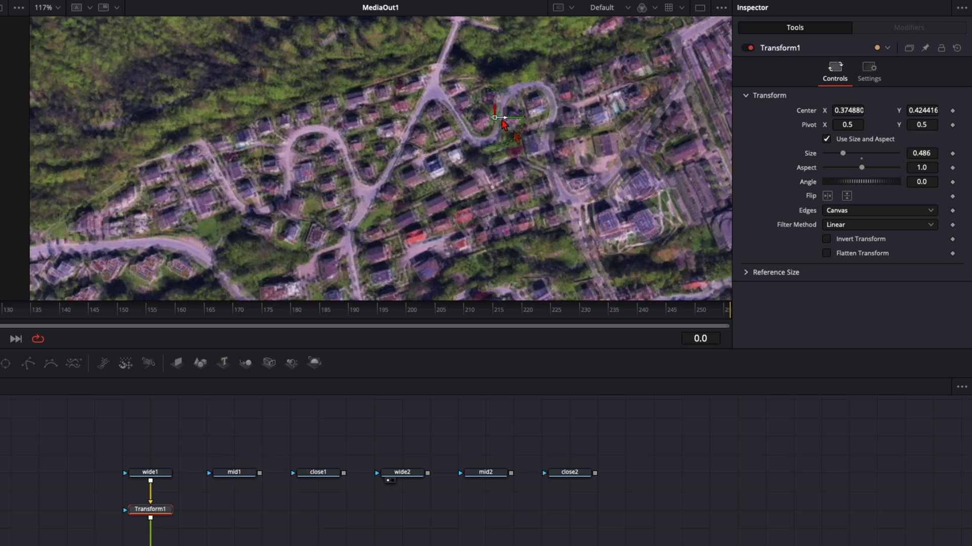
drag(495, 117, 495, 118)
scroll(260, 159, up, 3)
drag(579, 102, 583, 106)
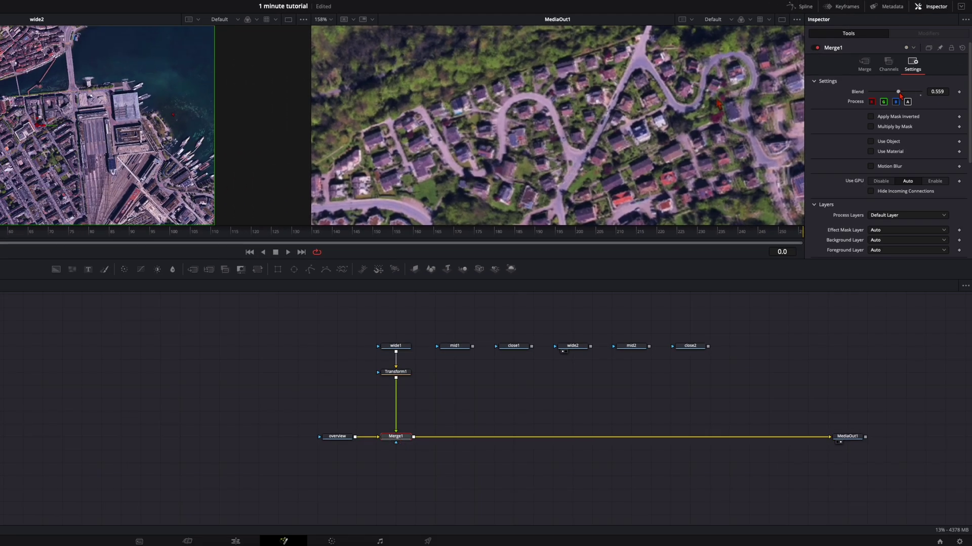
drag(898, 92, 939, 91)
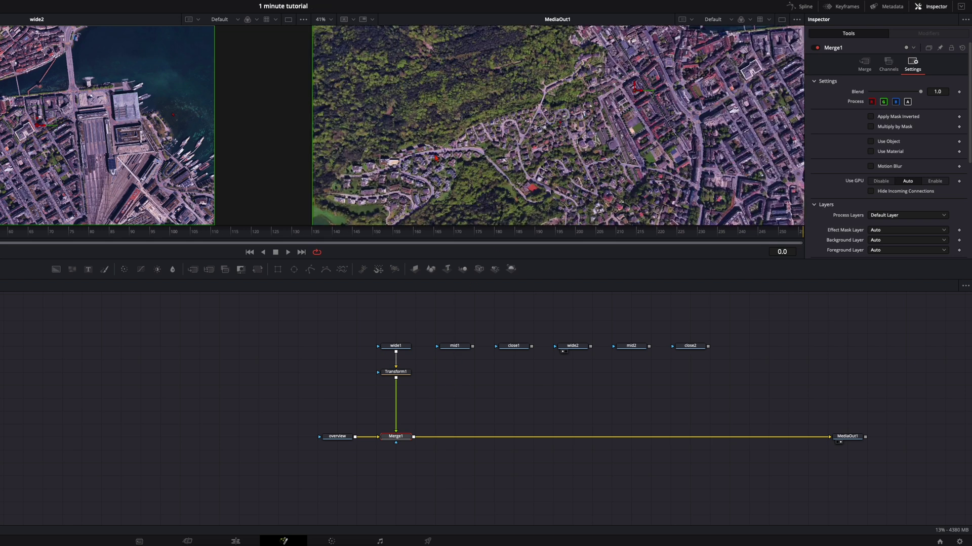
scroll(508, 77, down, 3)
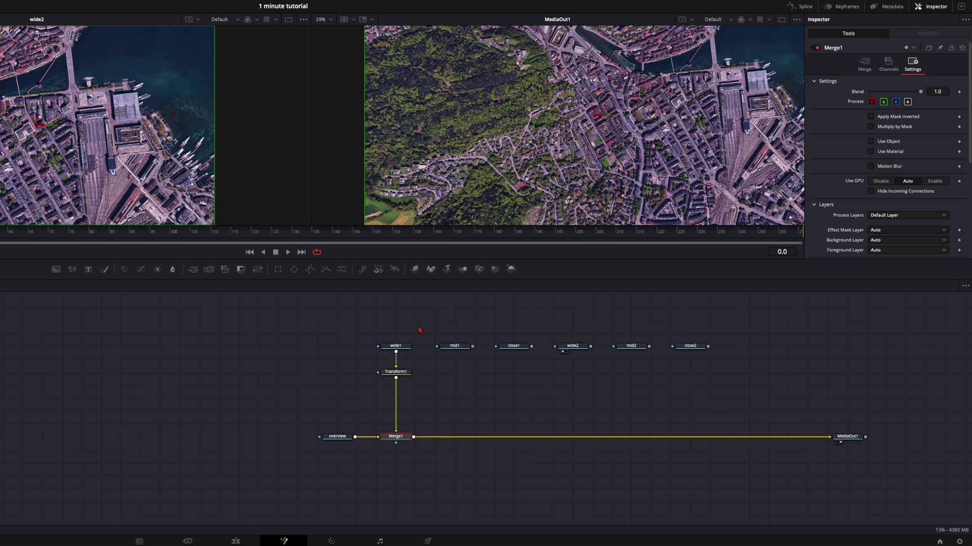
Attach a Rectangle mask to wide1 with its width and height set to 1.0.
drag(279, 272, 396, 345)
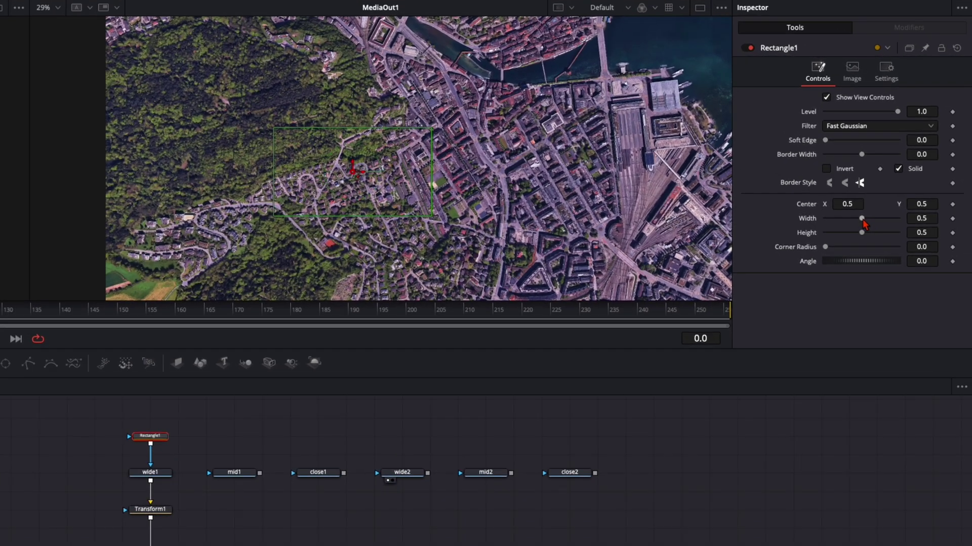
drag(862, 219, 922, 217)
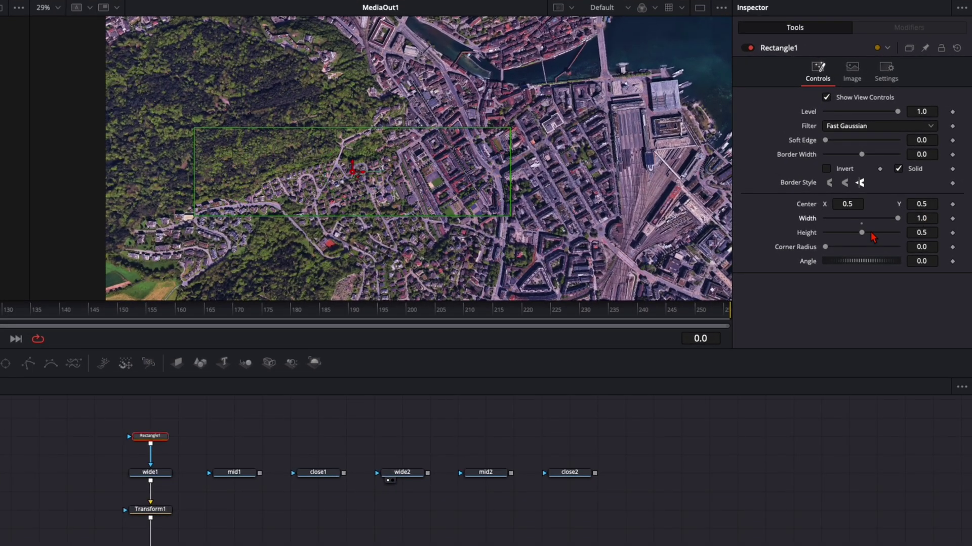
drag(862, 233, 919, 233)
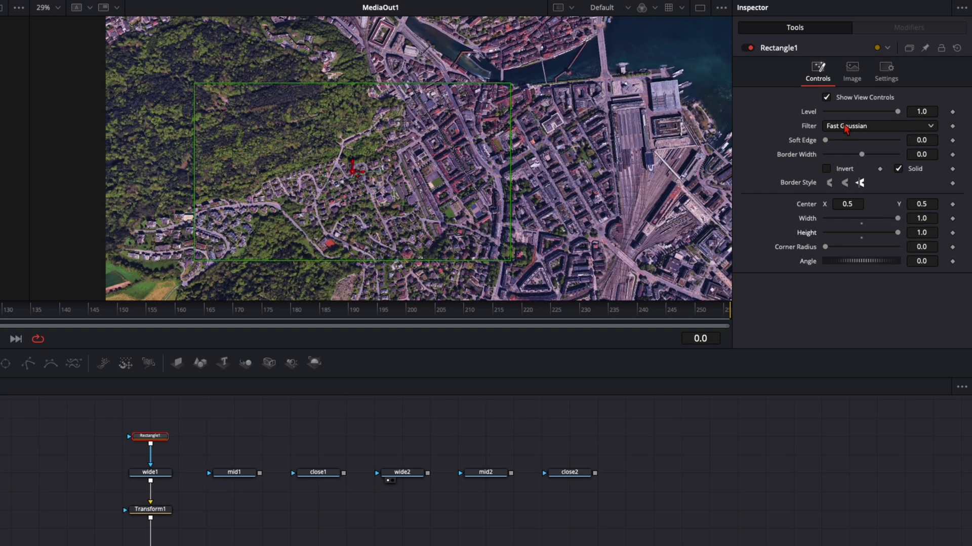
Set the wide1 rectangle mask's soft edge to about 0.0835 and inspect how its border blends into the overview.
drag(825, 141, 855, 145)
scroll(337, 93, up, 2)
scroll(338, 96, up, 7)
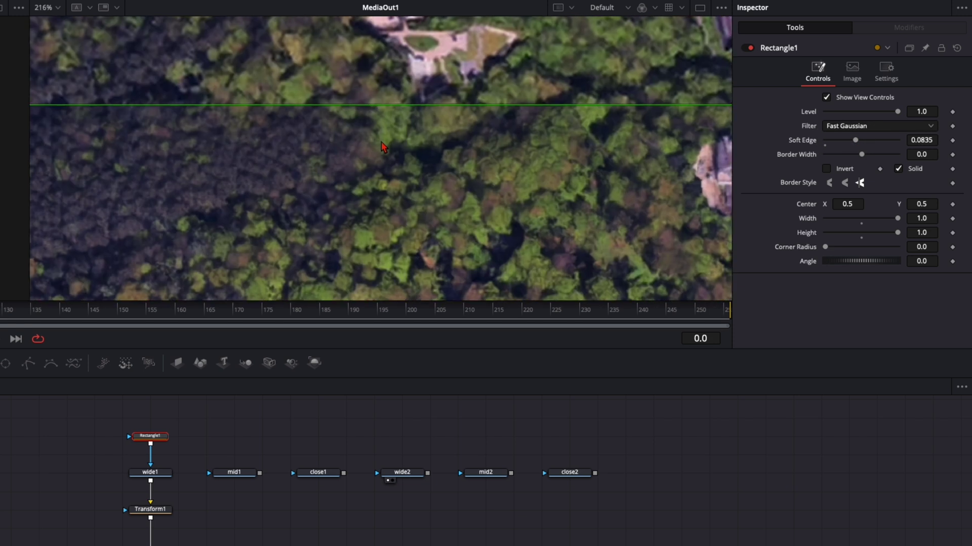
scroll(372, 146, down, 1)
scroll(458, 130, down, 2)
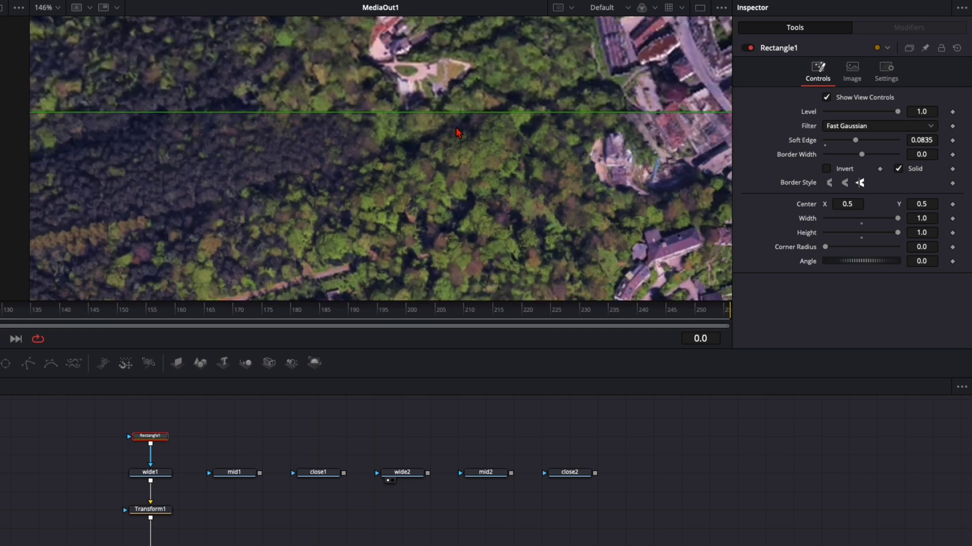
scroll(479, 133, down, 8)
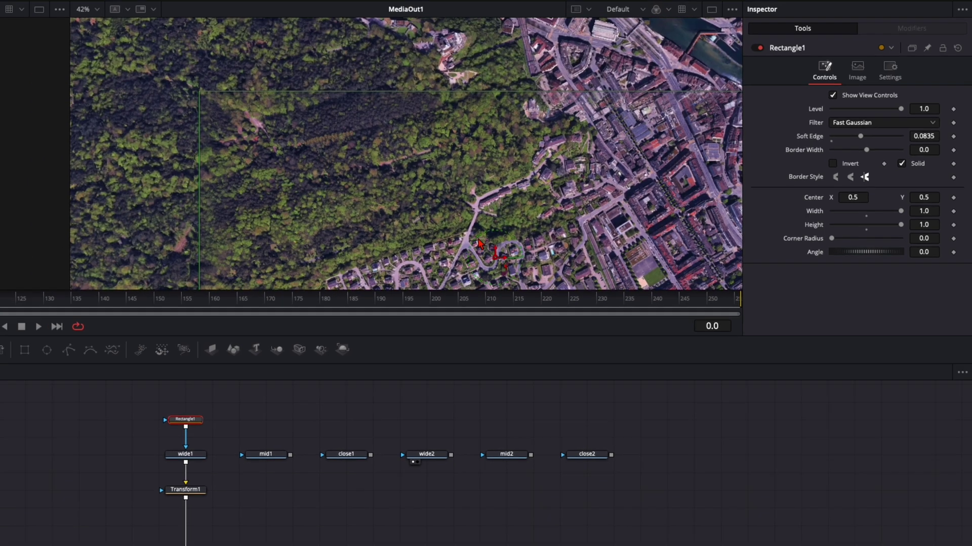
scroll(495, 238, down, 2)
click(383, 435)
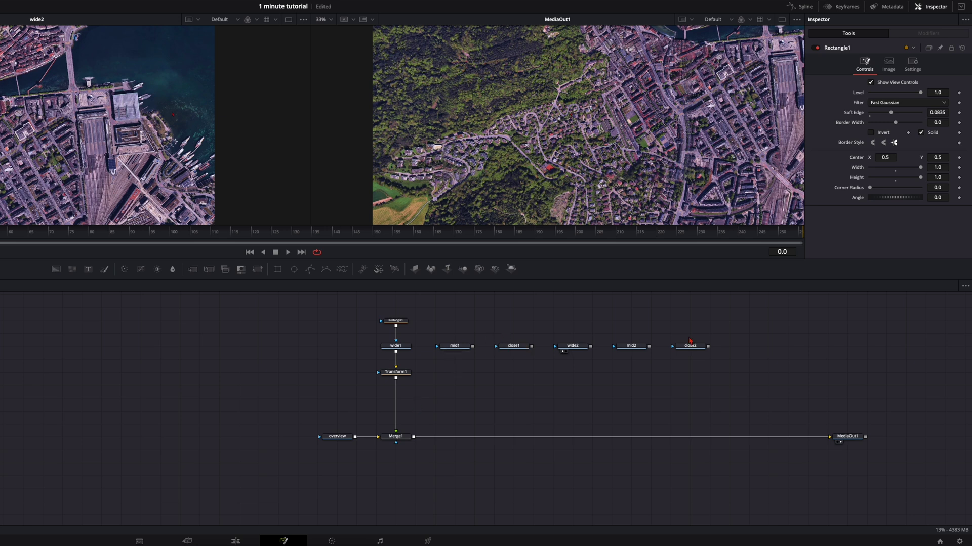
Merge mid1 after Merge1 and lower the new merge's blend to about 0.535.
drag(472, 346, 414, 436)
click(451, 351)
click(454, 436)
click(912, 64)
drag(921, 92, 897, 96)
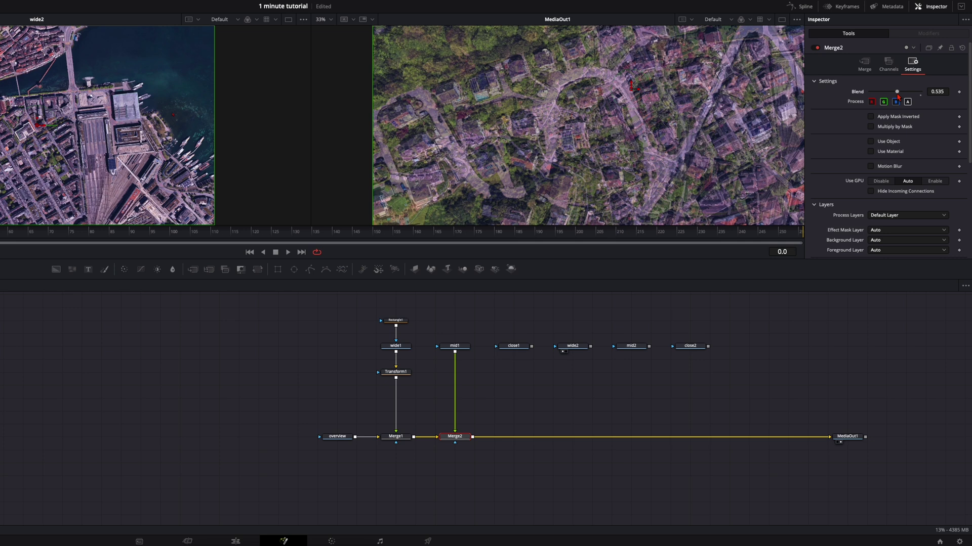
Add a Transform node after mid1 and place it level with Transform1.
click(462, 348)
key(shift+space)
text(tran)
key(Return)
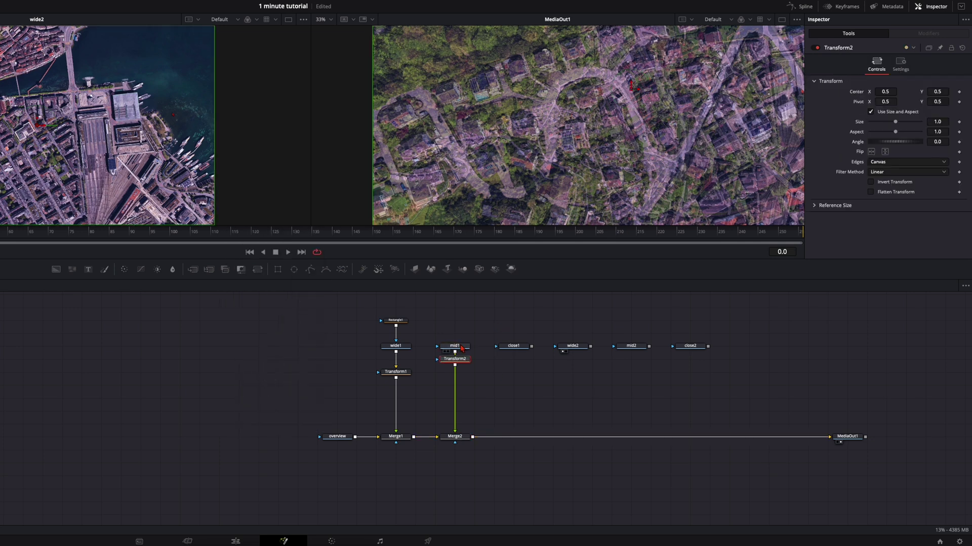
drag(457, 358, 456, 367)
Scale down and reposition mid1 with Transform2 to match the streets beneath, restoring Merge2's blend to 1.0.
drag(938, 122, 729, 124)
drag(633, 91, 548, 110)
drag(940, 123, 871, 125)
scroll(563, 99, up, 5)
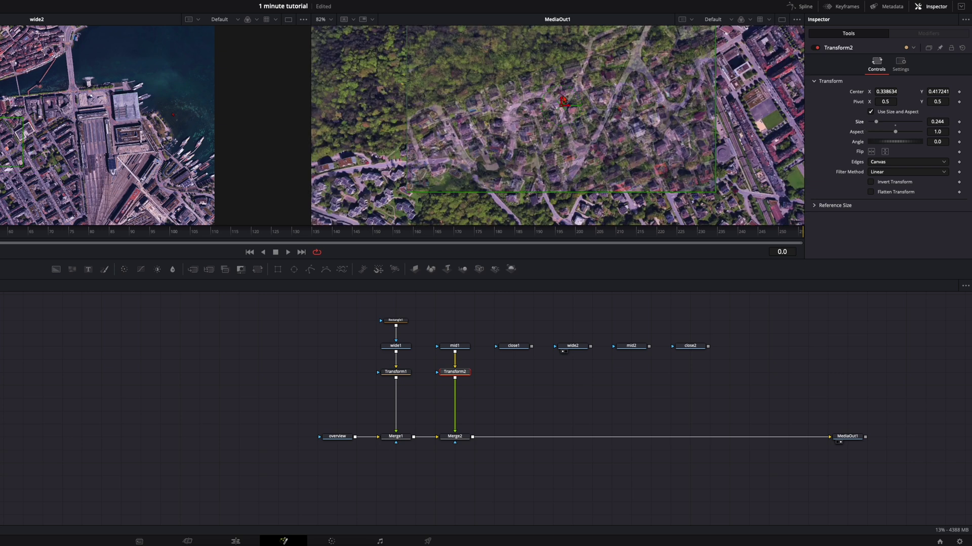
drag(563, 100, 544, 109)
drag(936, 122, 906, 123)
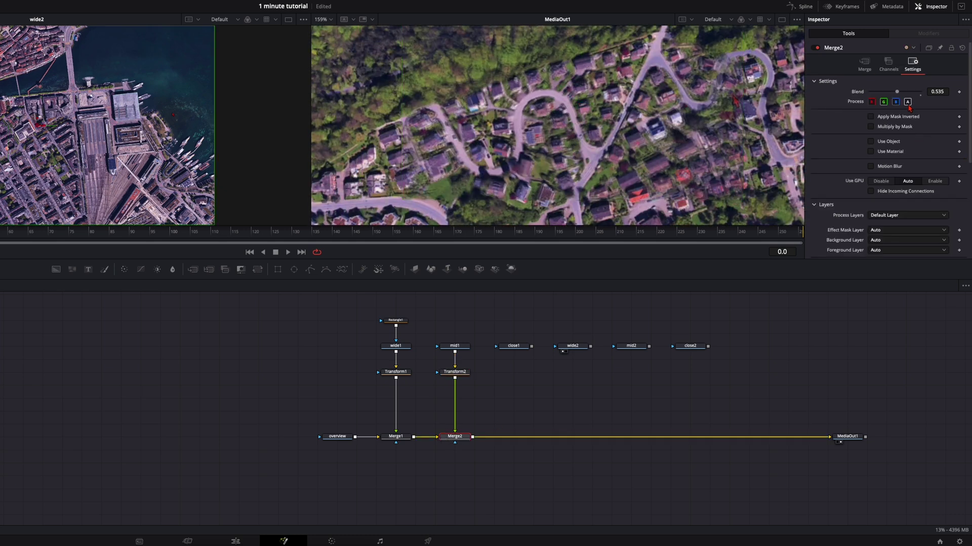
drag(898, 93, 926, 92)
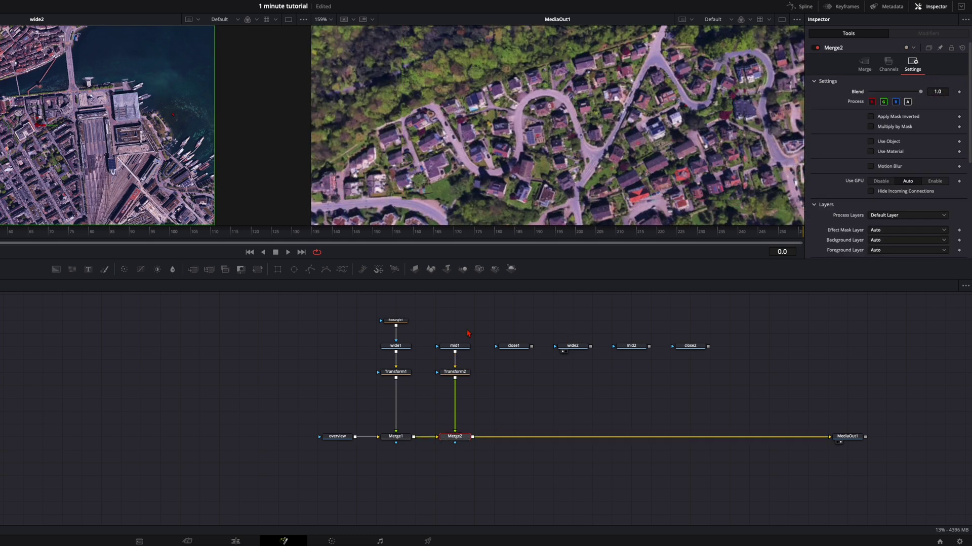
Attach a Rectangle mask to mid1 with width and height 1.0 and soften its edge.
drag(277, 269, 452, 347)
drag(895, 167, 967, 176)
drag(895, 177, 969, 177)
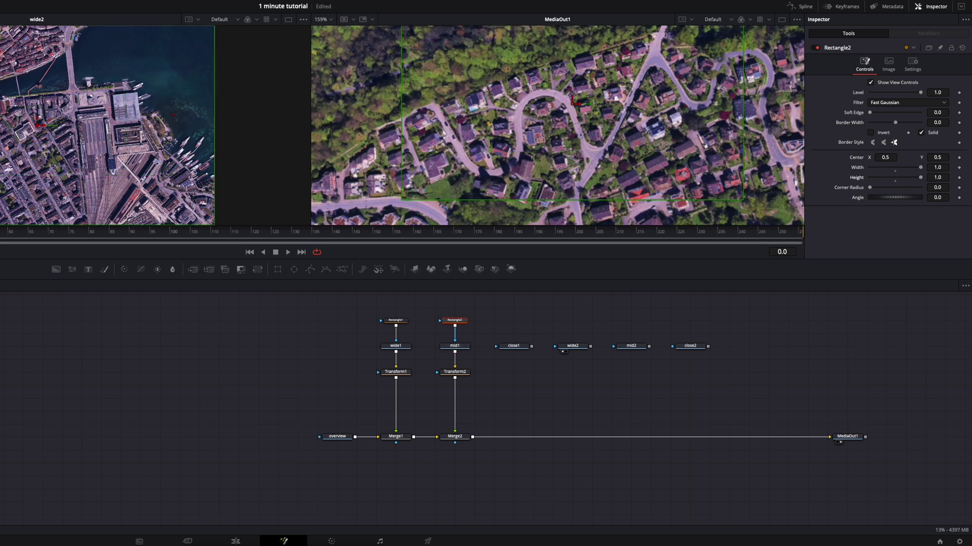
drag(869, 113, 898, 115)
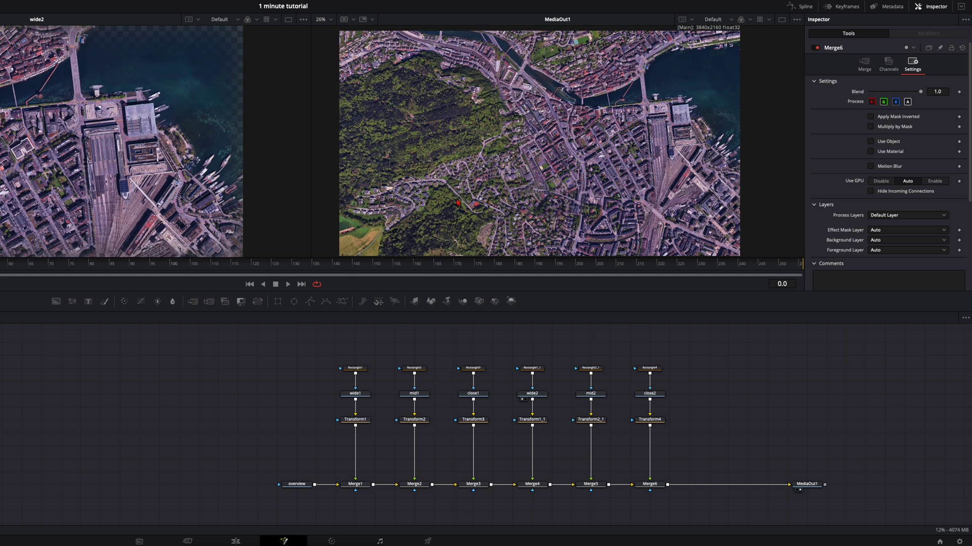
Check the blended map layers, move MediaOut1 farther from Merge6 and insert a Transform node between them.
scroll(458, 203, up, 10)
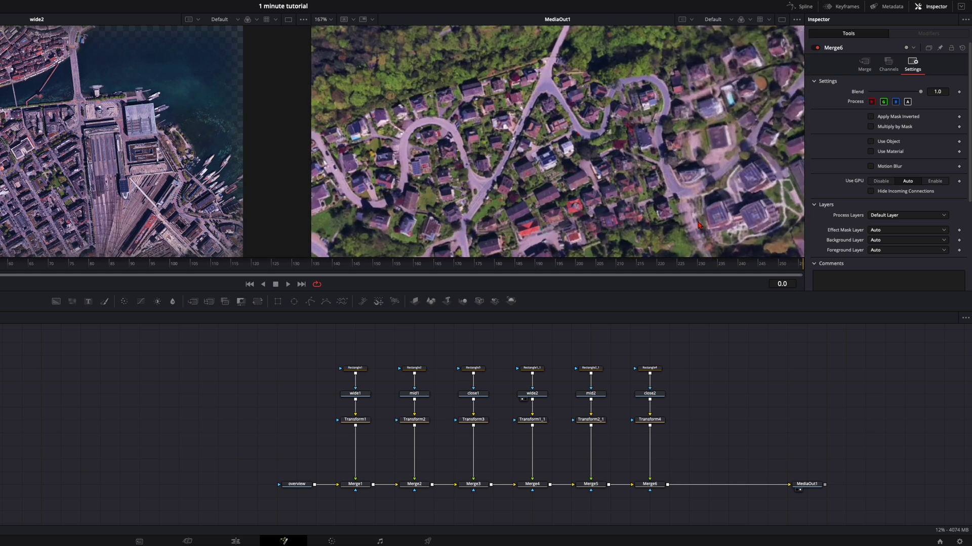
scroll(698, 225, up, 2)
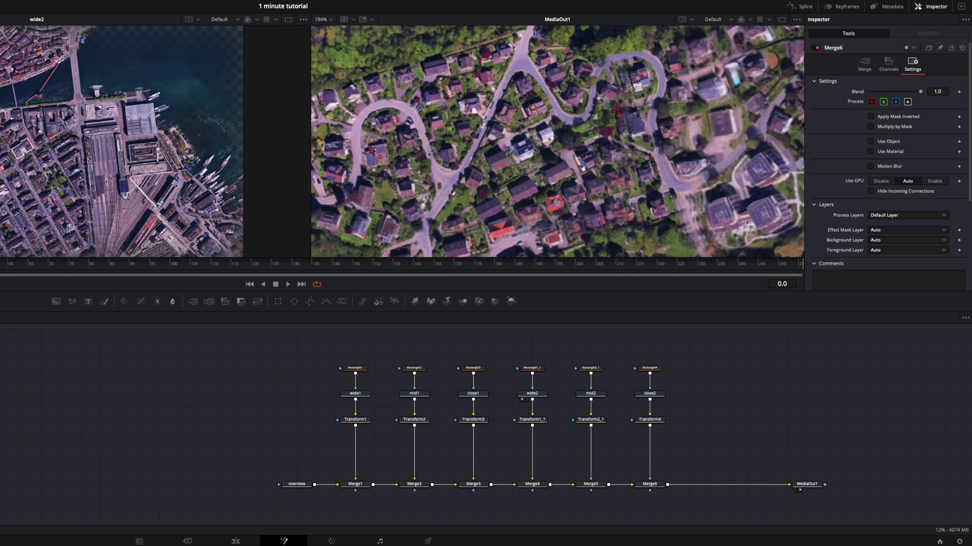
scroll(387, 125, up, 2)
scroll(368, 120, down, 12)
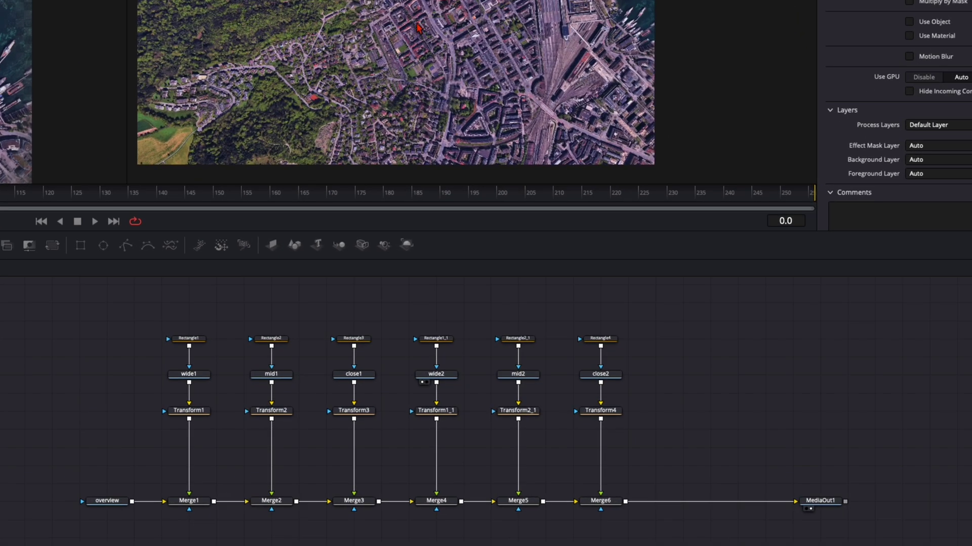
drag(822, 504, 876, 504)
click(605, 504)
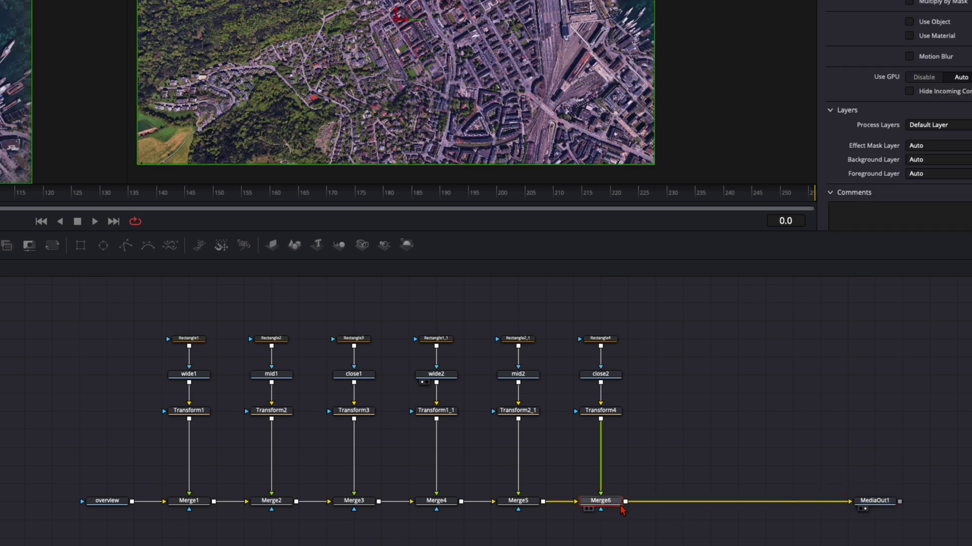
key(shift+space)
text(trans)
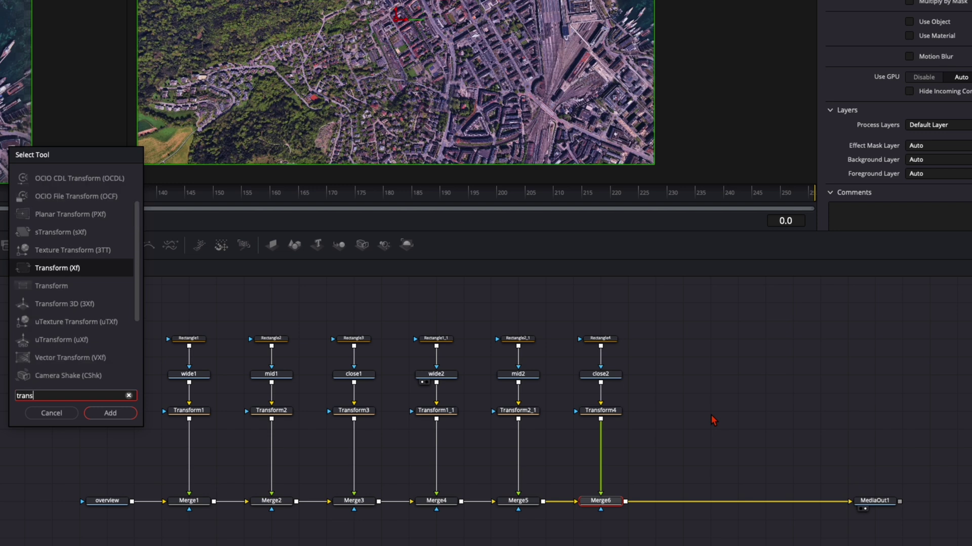
key(Return)
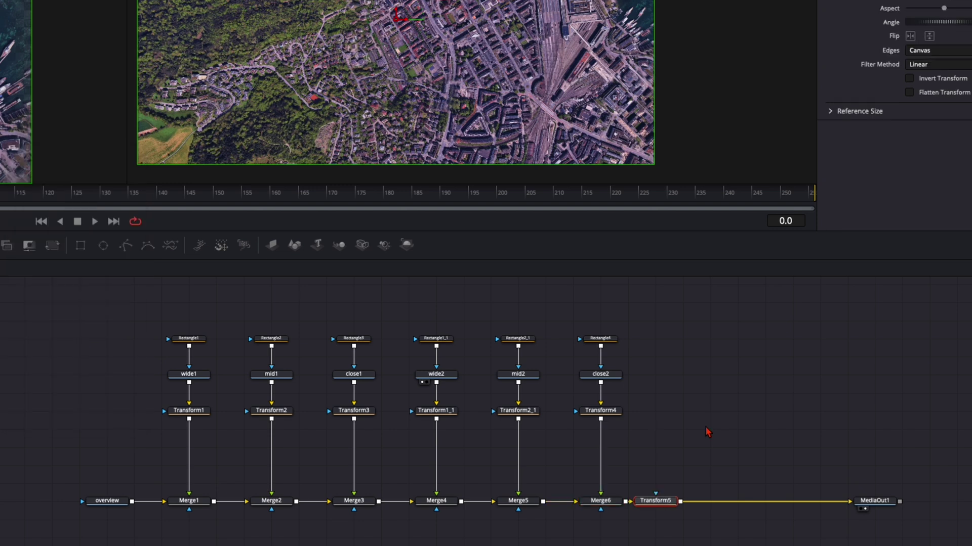
drag(654, 500, 681, 501)
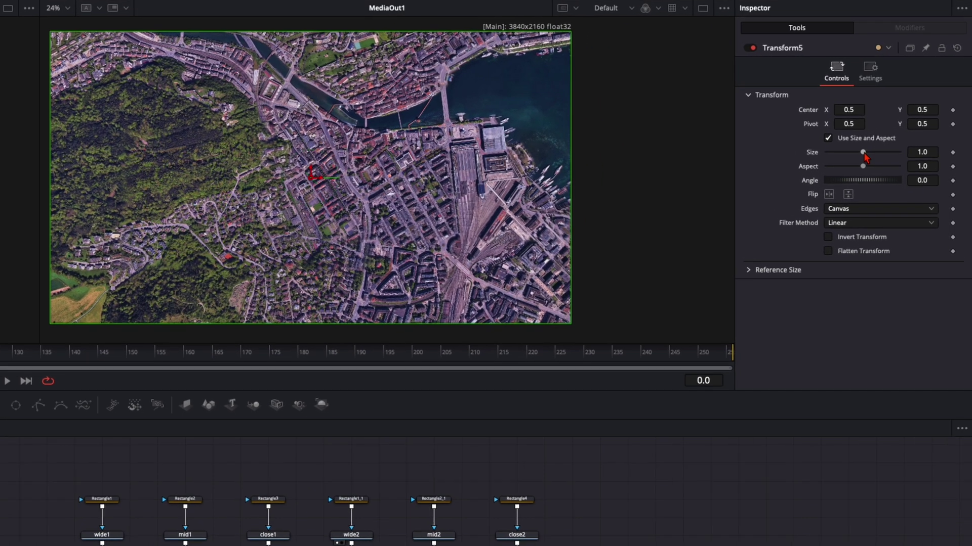
Try different sizes on the final Transform node before MediaOut1, and reset its size to 1.0.
drag(895, 122, 902, 122)
mouse_move(873, 156)
mouse_down()
mouse_move(906, 159)
mouse_move(870, 162)
mouse_up()
double_click(811, 163)
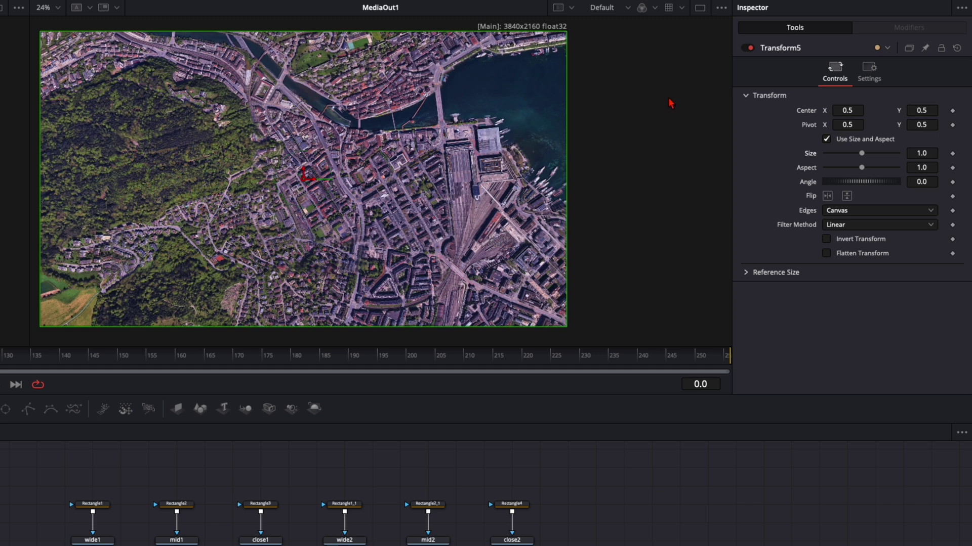
Set the final Transform node's pivot to X 0.307, Y 0.417 over the first location and raise its size to 65.0.
drag(847, 125, 734, 124)
drag(937, 125, 879, 126)
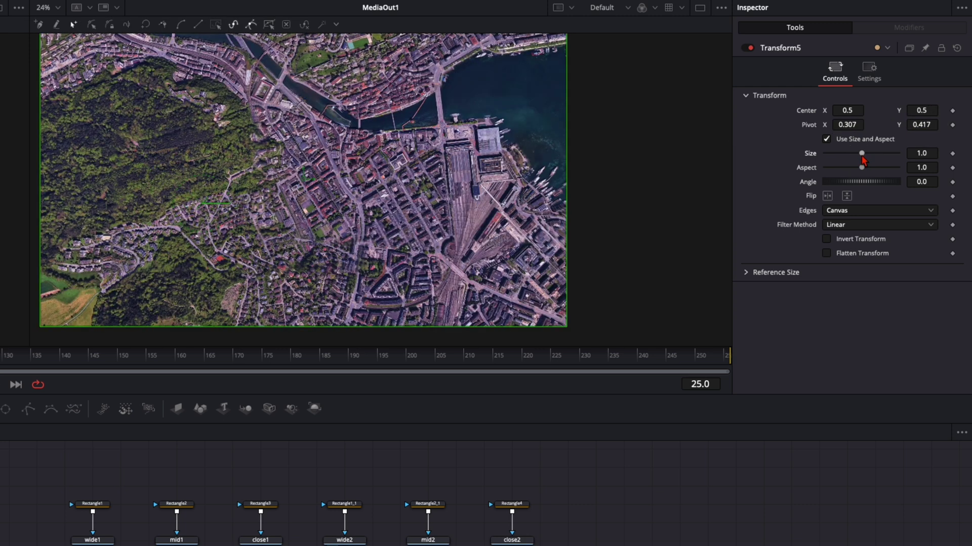
drag(861, 153, 879, 163)
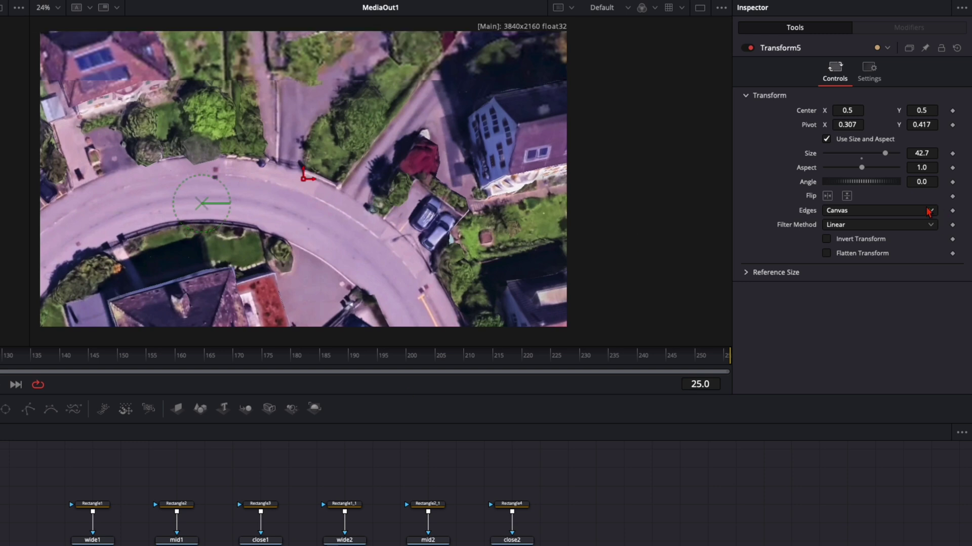
drag(887, 154, 900, 155)
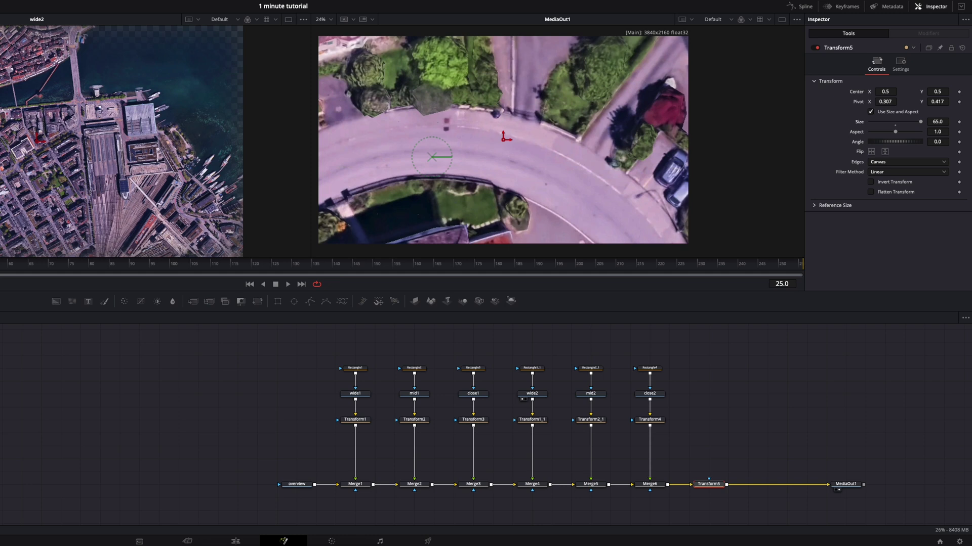
scroll(782, 283, down, 15)
Keyframe the final Transform's size of 65.0 at frame 10 and reduce it to 14.111 at frame 25.
click(959, 122)
key(Right)
key(Right)
key(Right)
key(Right)
key(Right)
key(Right)
key(Right)
key(Right)
key(Right)
key(Right)
key(Right)
key(Right)
key(Right)
key(Right)
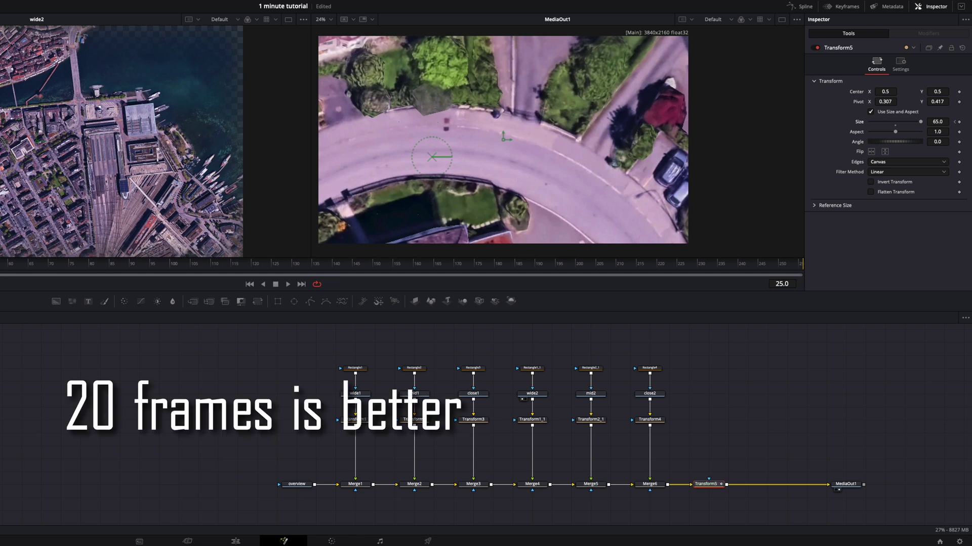
drag(921, 125, 898, 129)
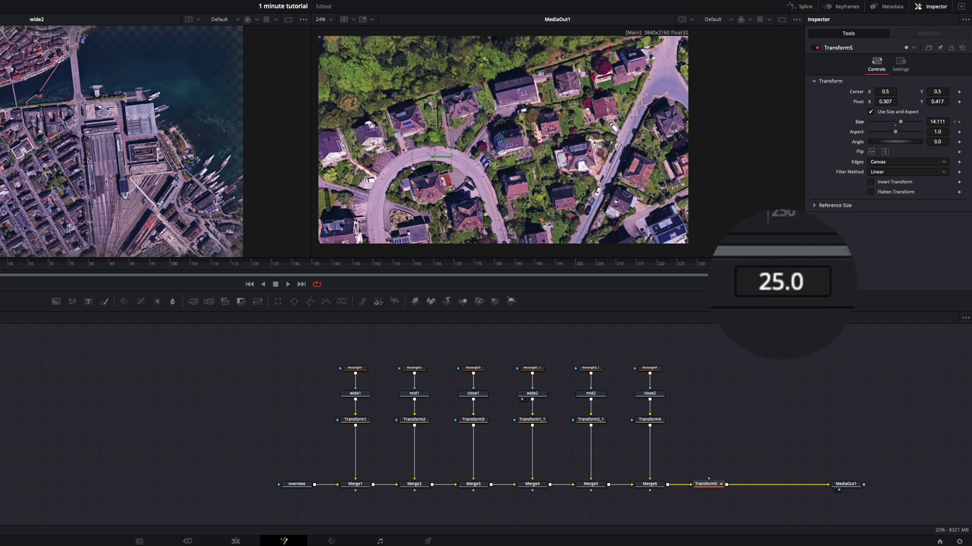
Hold the size of 14.111 until frame 30, then keyframe size 2.353 at frame 45 and hold it at frame 50.
click(0, 263)
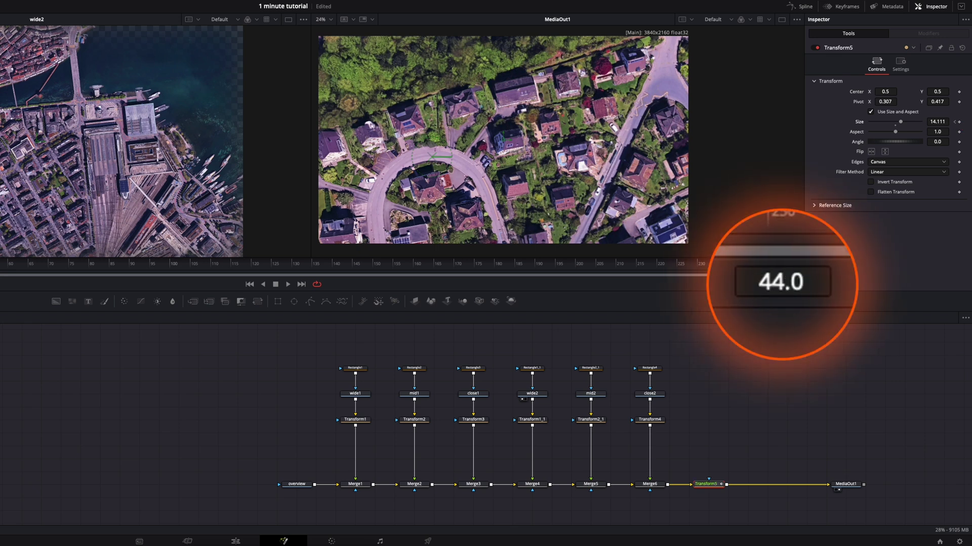
drag(900, 122, 895, 121)
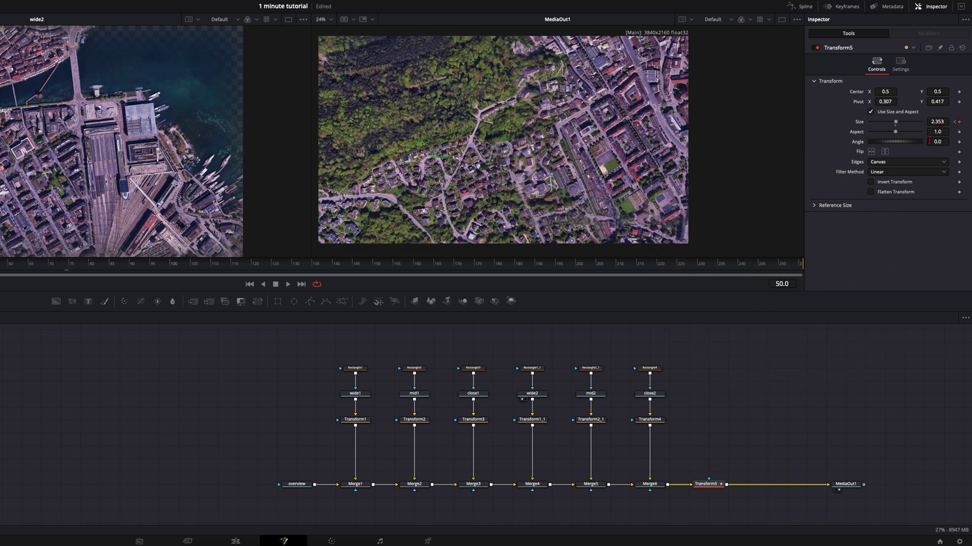
key(ctrl+s)
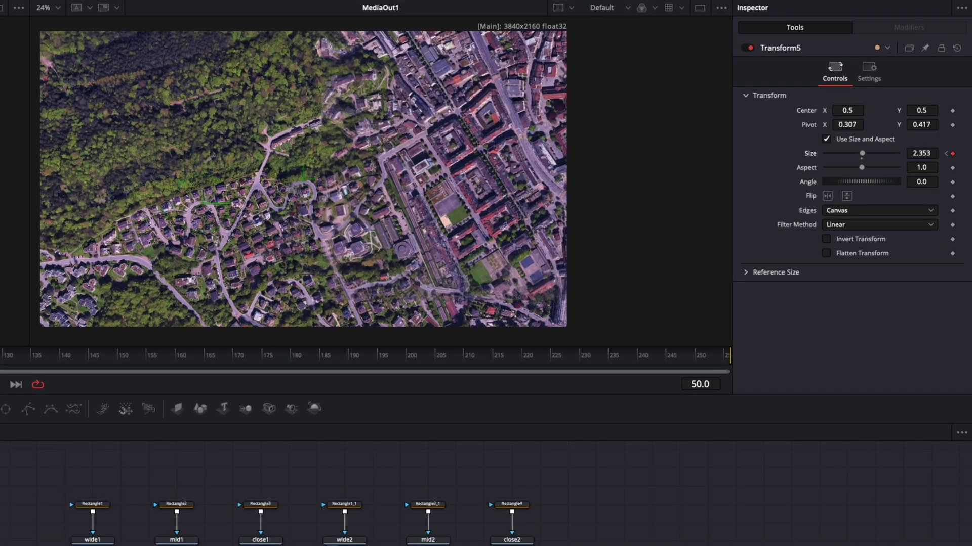
Keyframe the pivot at frame 50, change it to X 0.751, Y 0.679 at frame 65, and keyframe the size there.
click(952, 125)
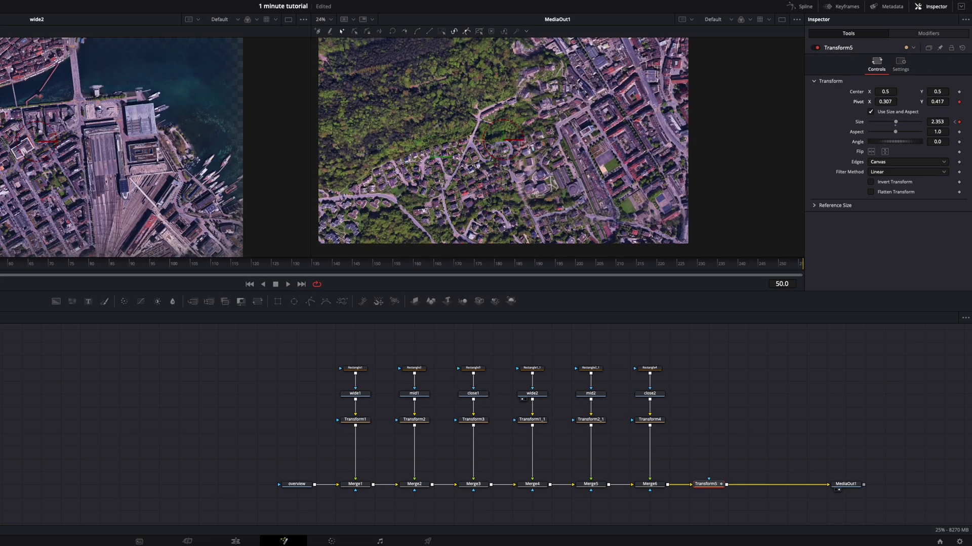
drag(0, 264, 30, 264)
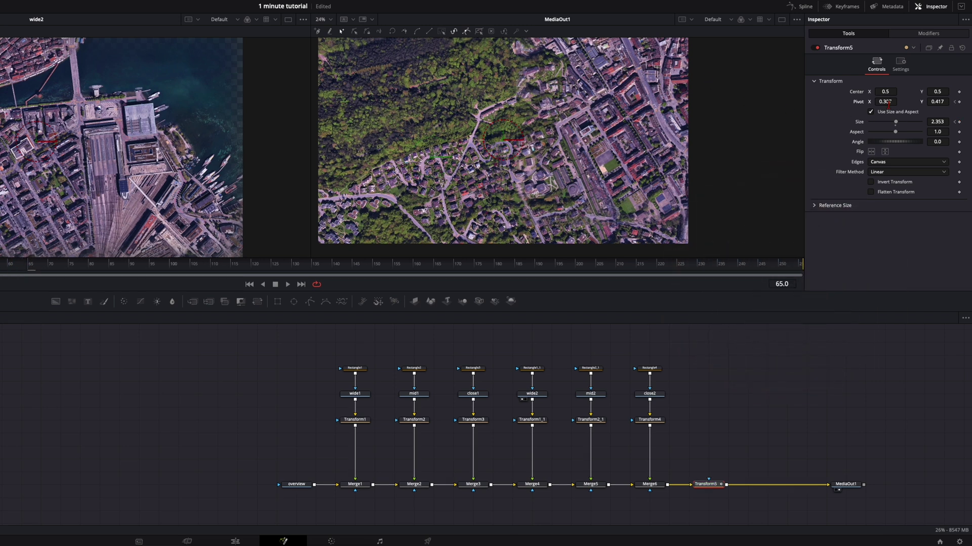
drag(884, 102, 51, 121)
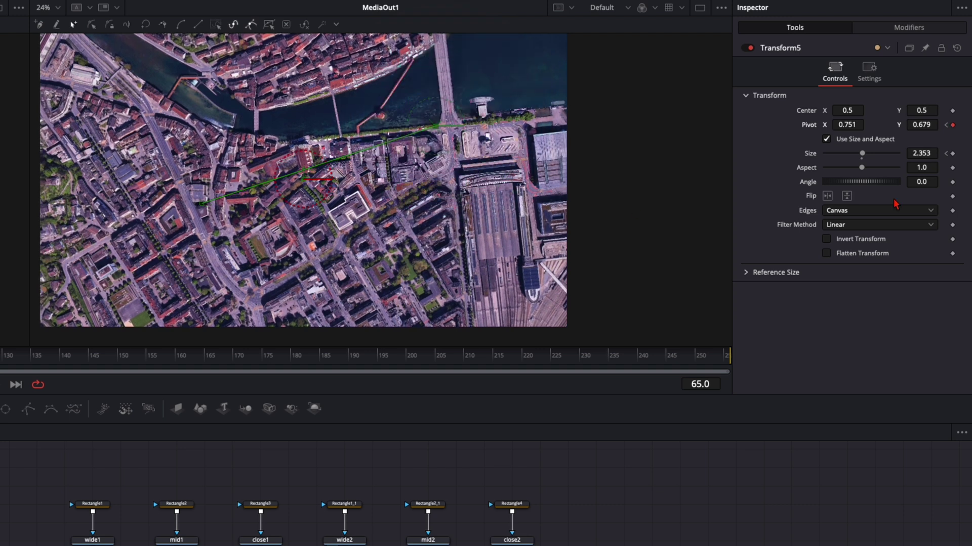
click(953, 154)
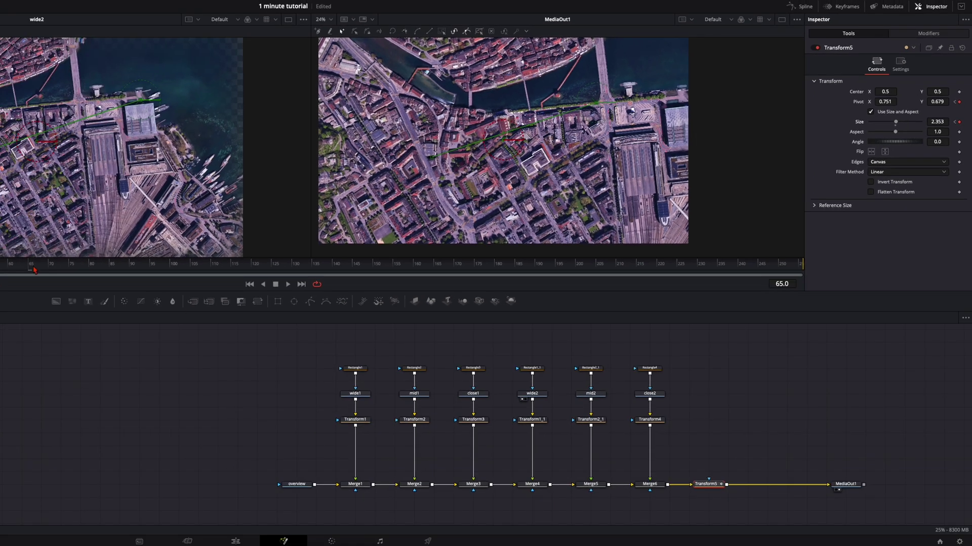
Hold the size until frame 70, raise it to 13.2 at frame 85 and add a hold keyframe at frame 90.
drag(32, 268, 51, 266)
drag(51, 266, 112, 265)
drag(896, 122, 903, 126)
click(133, 266)
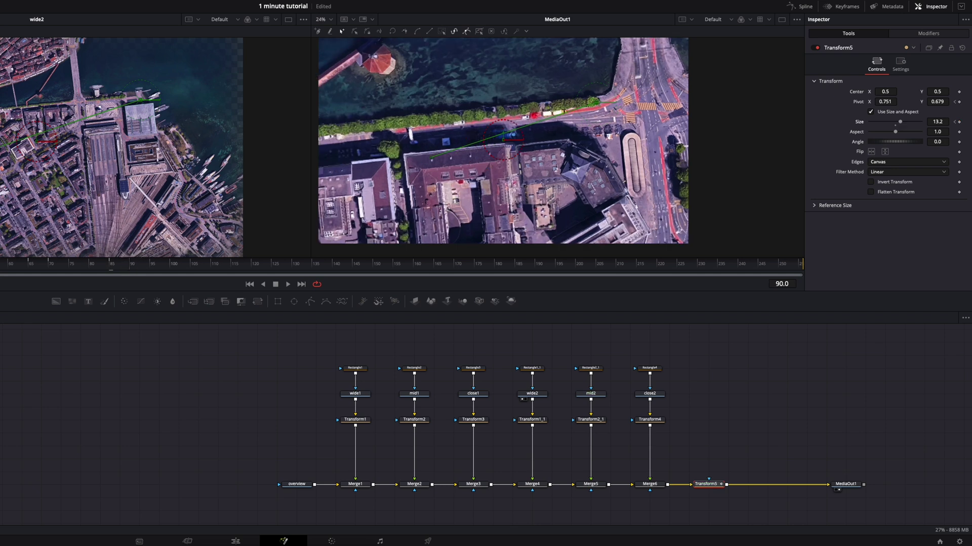
click(959, 122)
Increase the size to 34.5 at frame 105 and add a hold keyframe at frame 110.
drag(184, 266, 192, 266)
drag(901, 123, 909, 125)
click(213, 266)
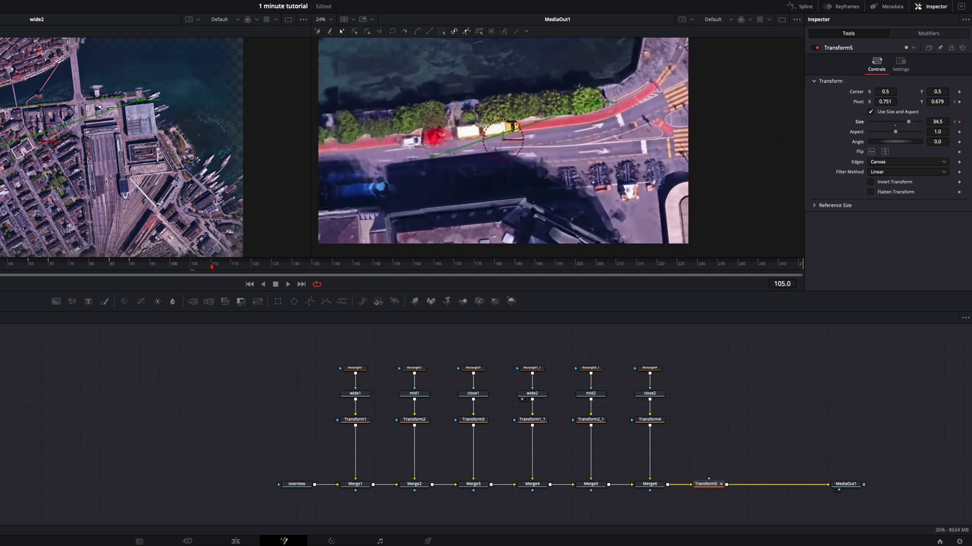
click(959, 122)
Raise the size to 65.0 at frame 125 and play back the zoom animation.
drag(215, 269, 277, 268)
drag(908, 122, 929, 123)
key(space)
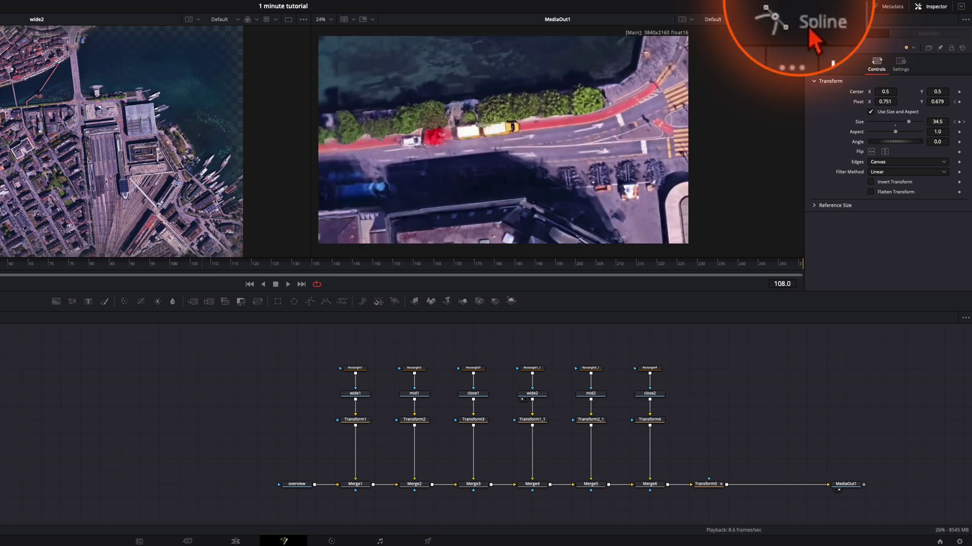
Open the Spline editor, enable Transform5's curves, widen the editor and fit the curves to the view.
click(801, 6)
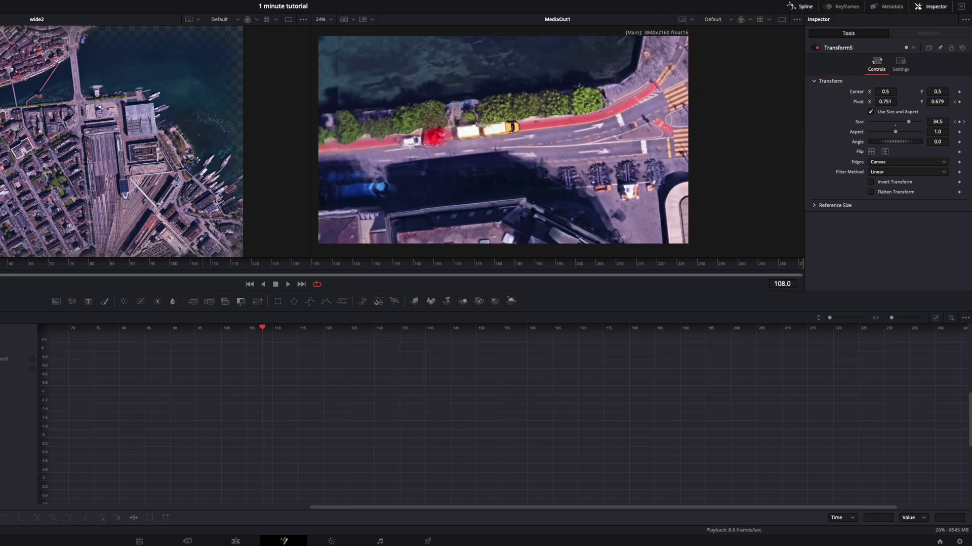
click(1, 349)
drag(0, 415, 201, 415)
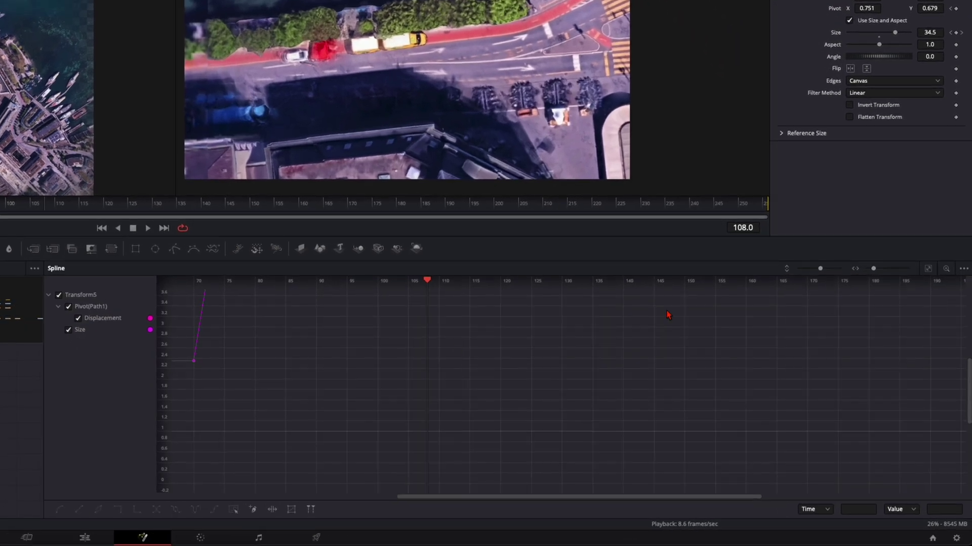
click(935, 277)
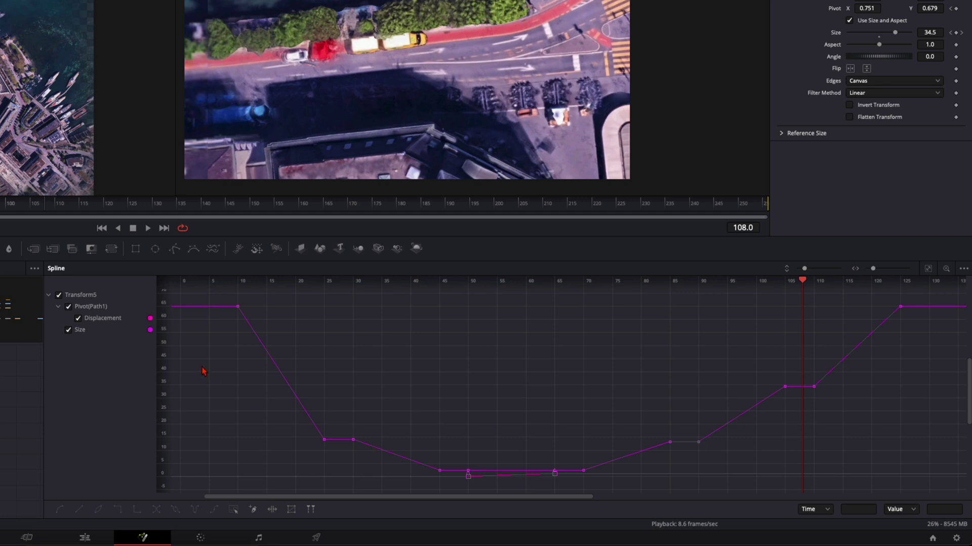
Isolate the pivot's Displacement curve, fit it to the view, smooth all its keyframes and show their ease values.
click(31, 340)
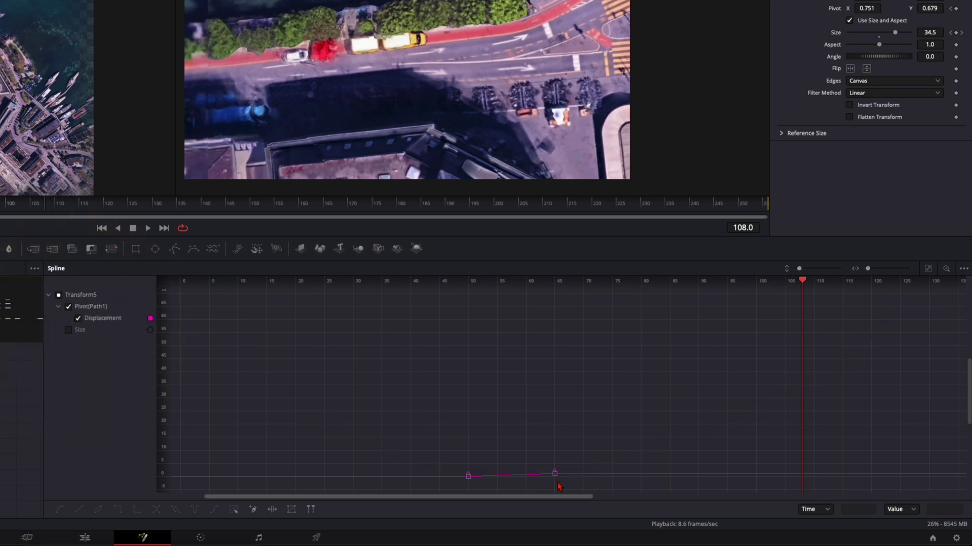
click(928, 270)
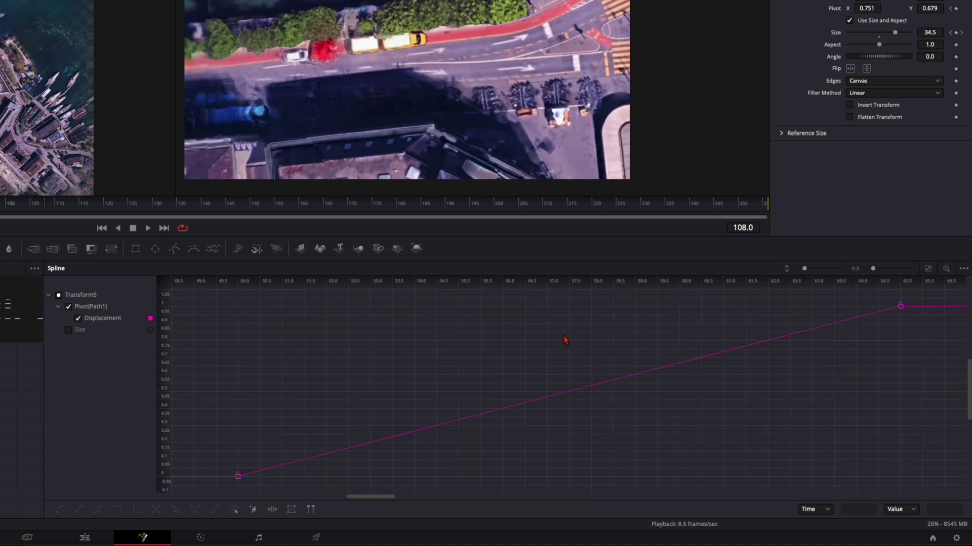
key(ctrl+a)
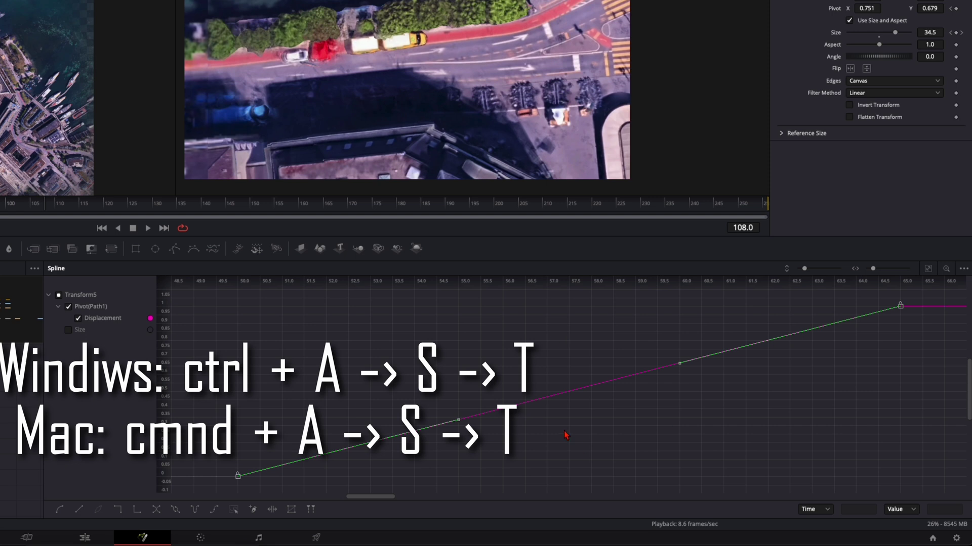
key(s)
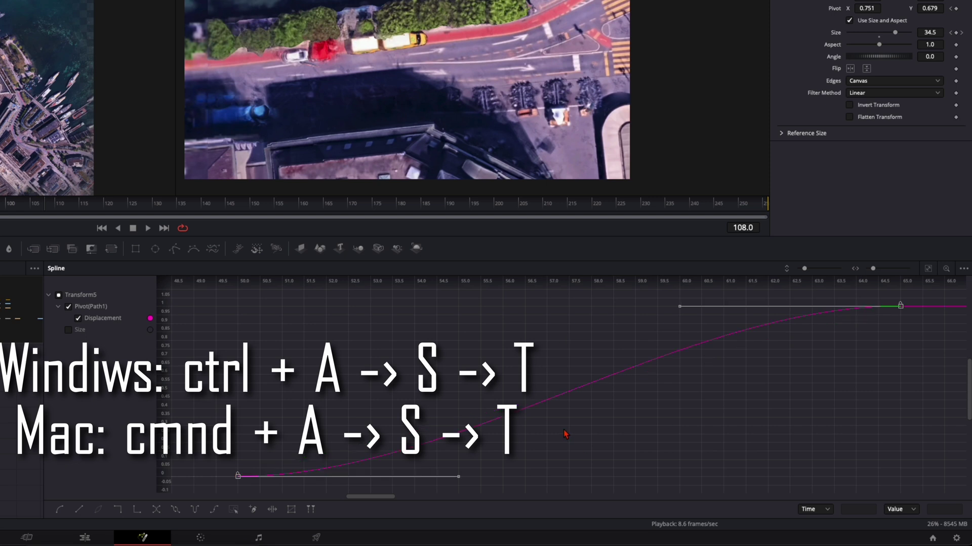
key(t)
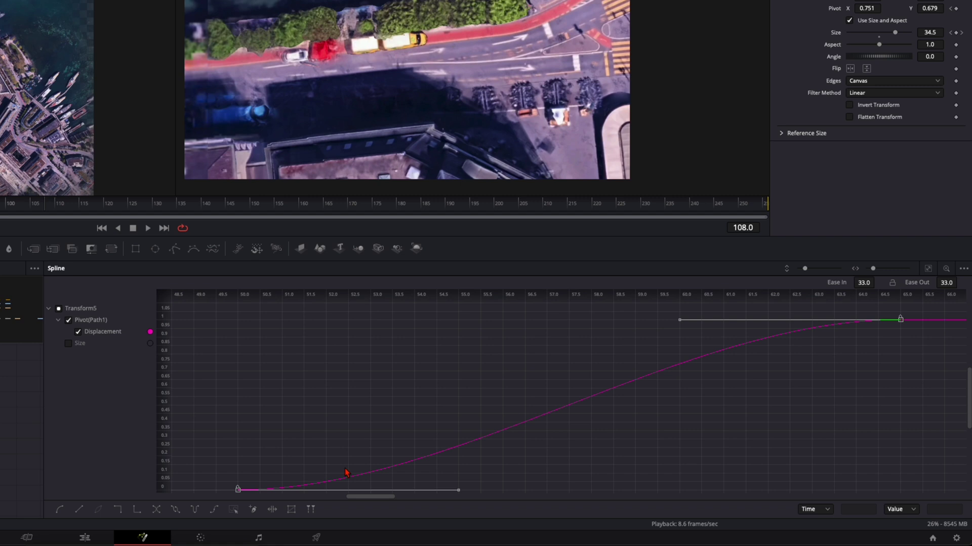
Set the Displacement curve's Ease In to 88.3 and preview the pivot movement.
drag(860, 283, 901, 282)
drag(170, 217, 304, 210)
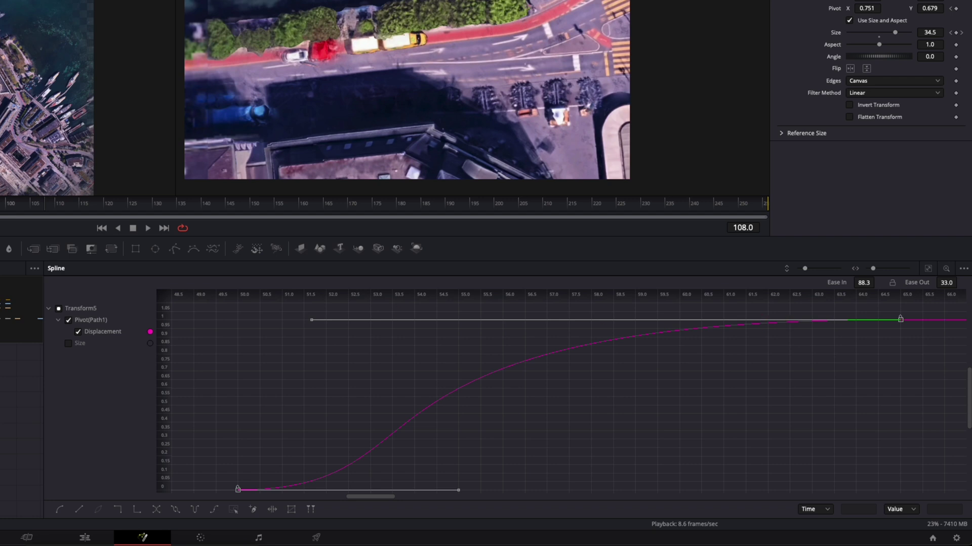
drag(0, 203, 0, 203)
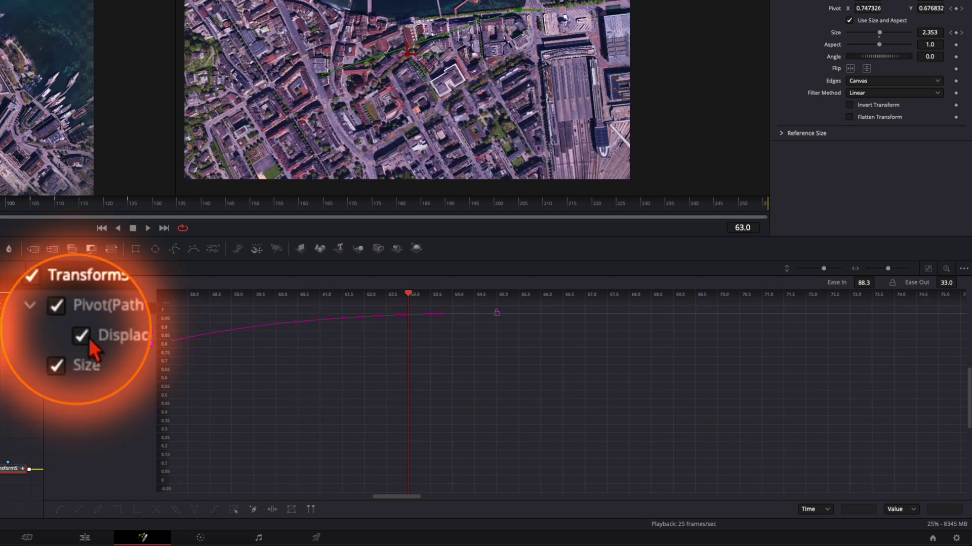
Hide the Displacement curve, show only Transform5's Size curve and fit it to the view.
click(80, 334)
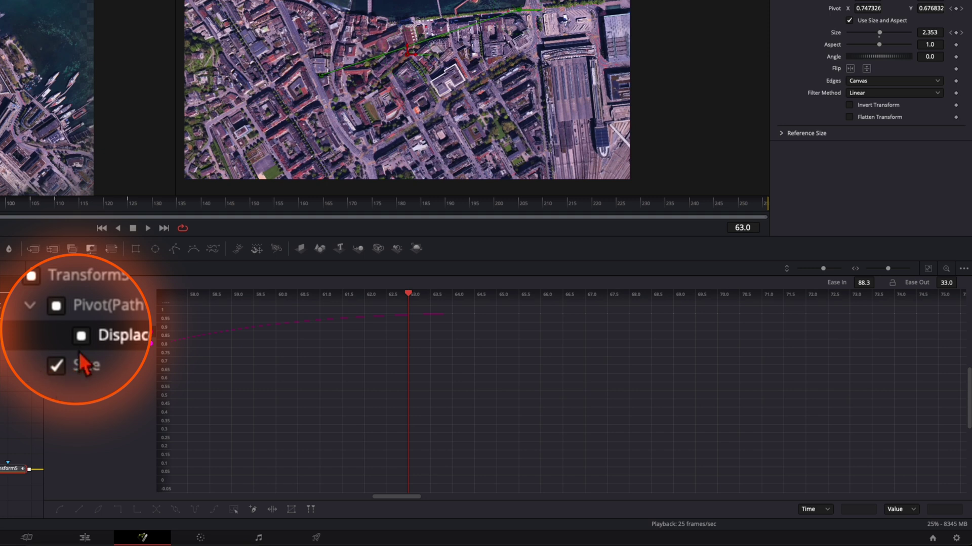
click(81, 337)
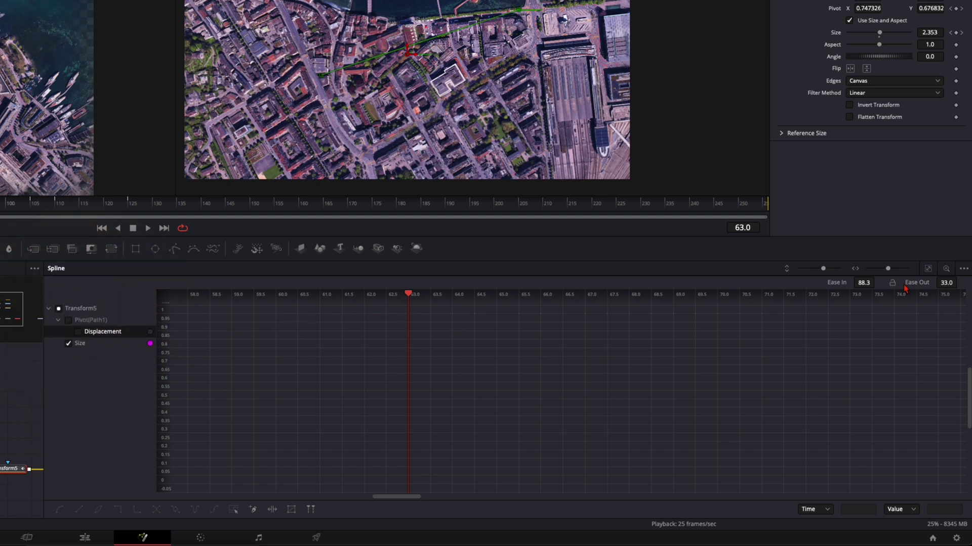
click(928, 270)
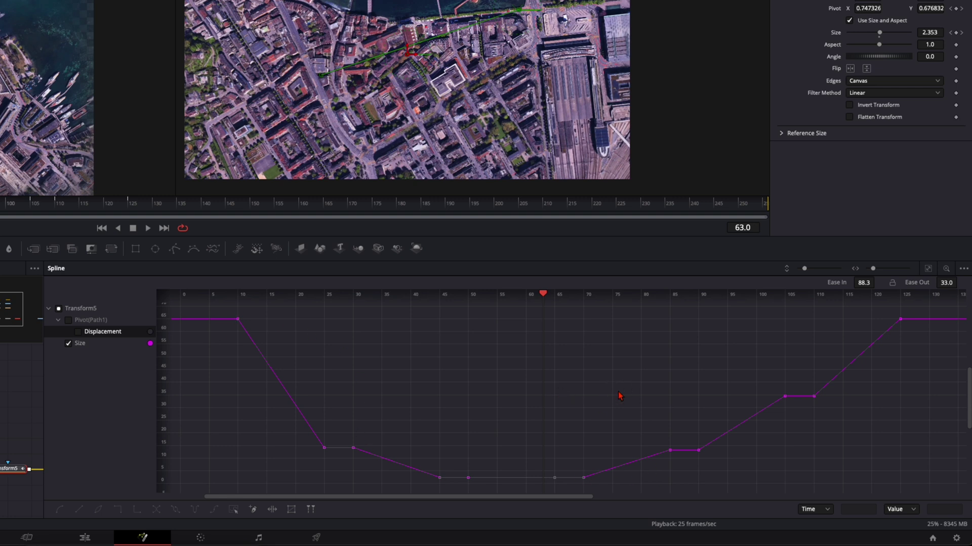
Make the handles of all Size keyframes flat and set their Ease In to 100.0.
key(ctrl+a)
key(f)
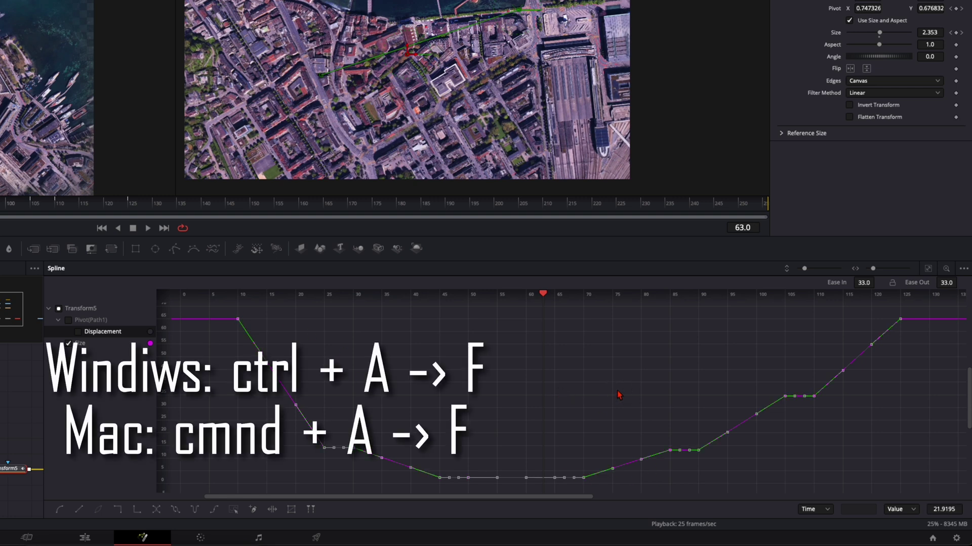
key(f)
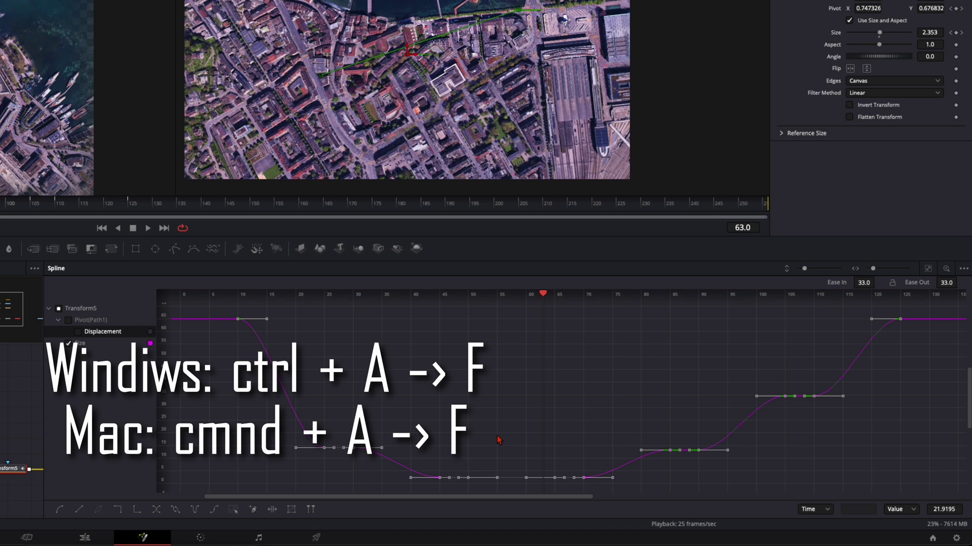
key(s)
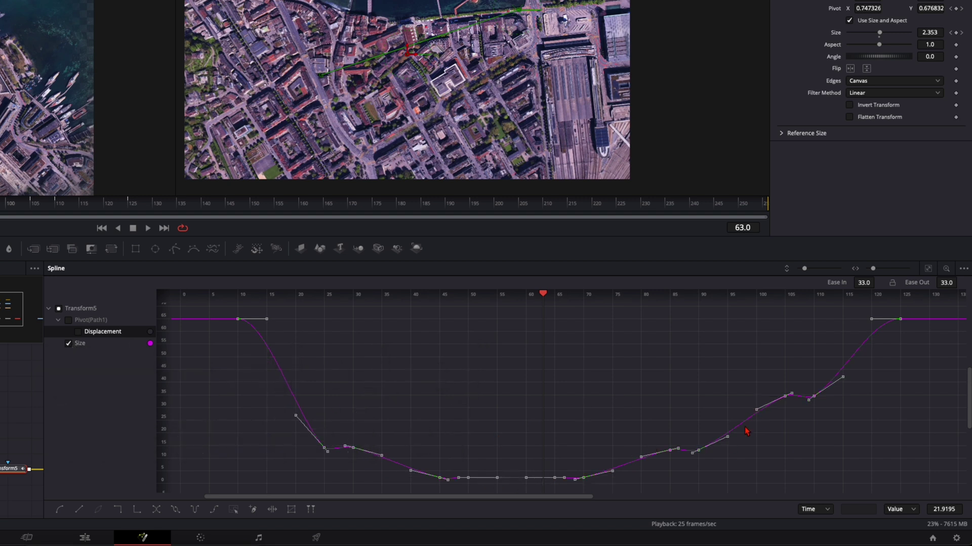
key(f)
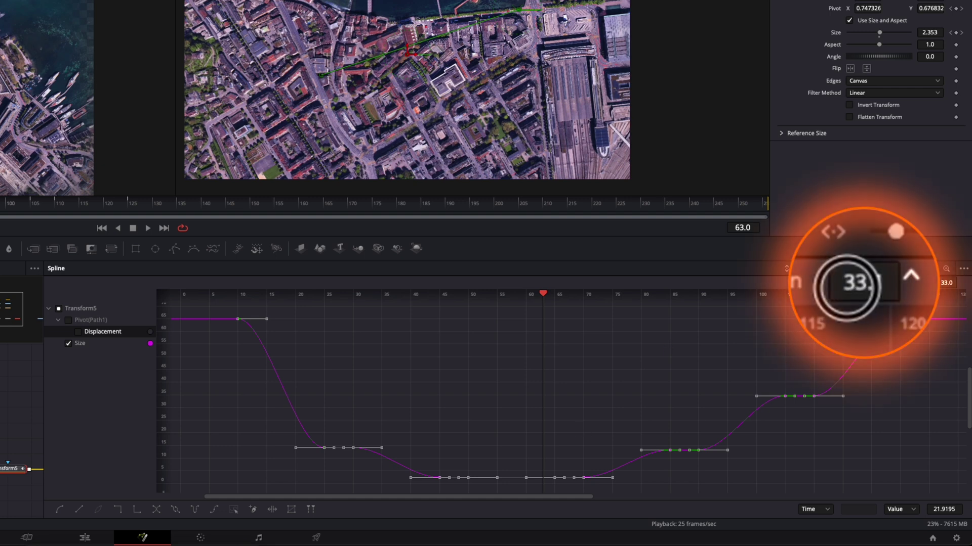
drag(830, 283, 870, 283)
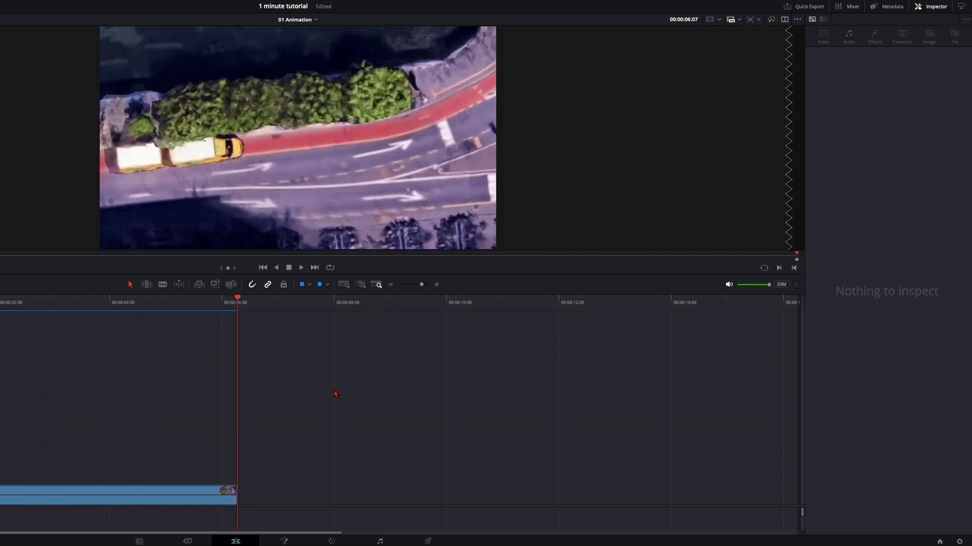
Reopen Fusion Clip 2 from the edit timeline in Fusion and enlarge the Spline editor to examine Transform5's Size and Displacement curves.
click(204, 499)
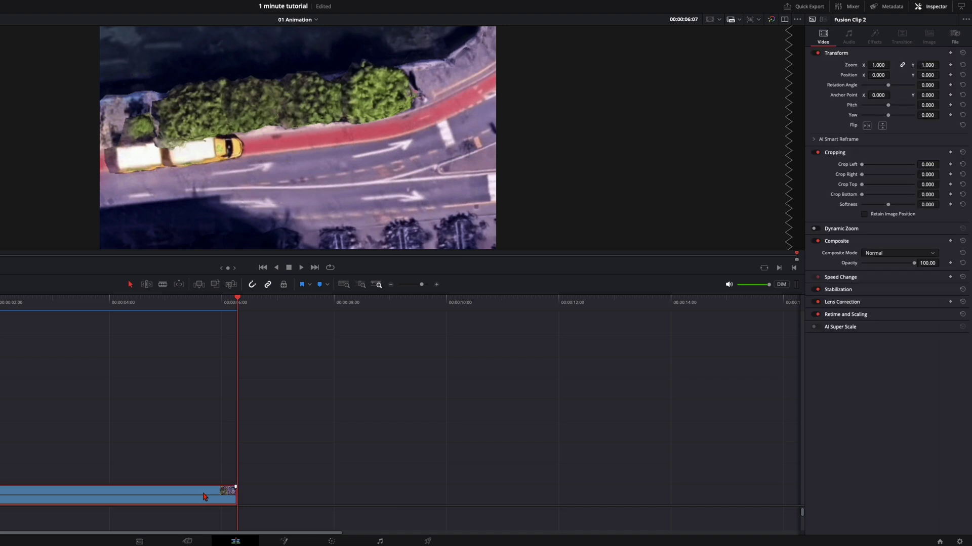
key(shift+5)
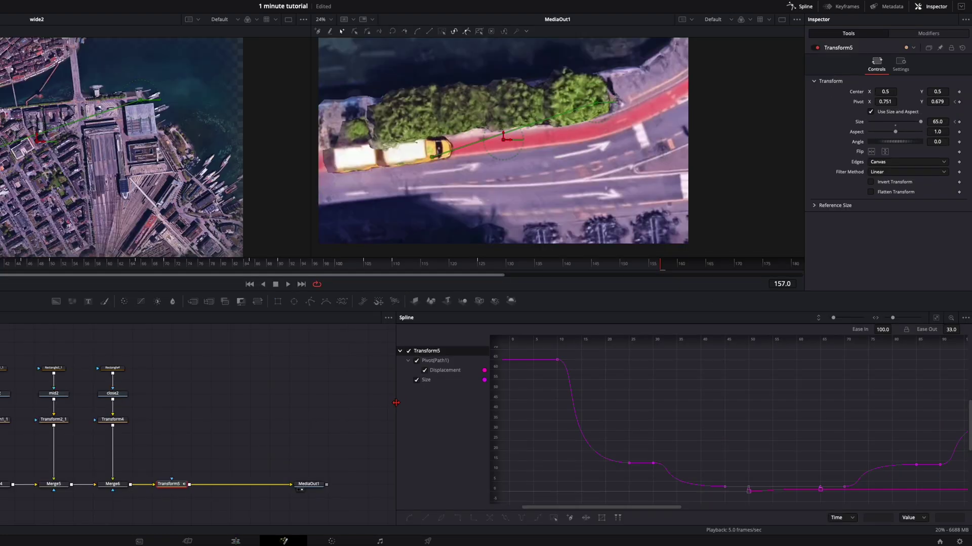
drag(396, 404, 154, 401)
drag(601, 430, 548, 429)
scroll(547, 430, down, 4)
scroll(544, 429, up, 2)
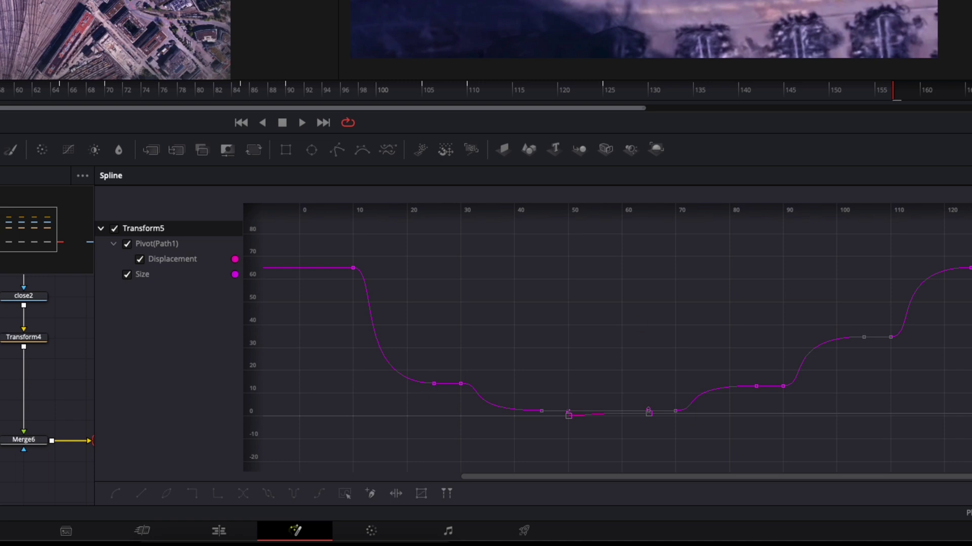
Shift Transform5's later Size and Displacement keyframes in two passes, placing the second and third Size keyframes at frames 30 and 40.
drag(968, 240, 425, 463)
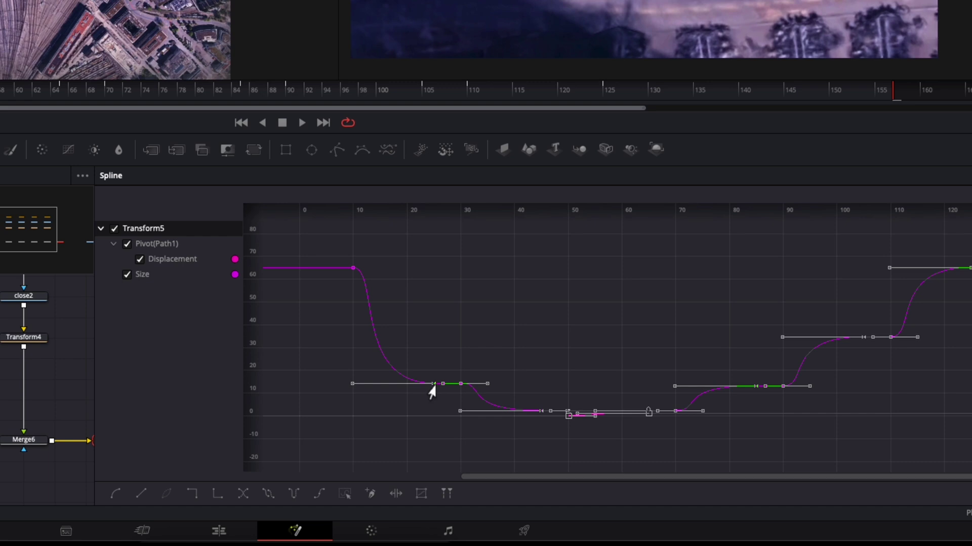
key(shift)
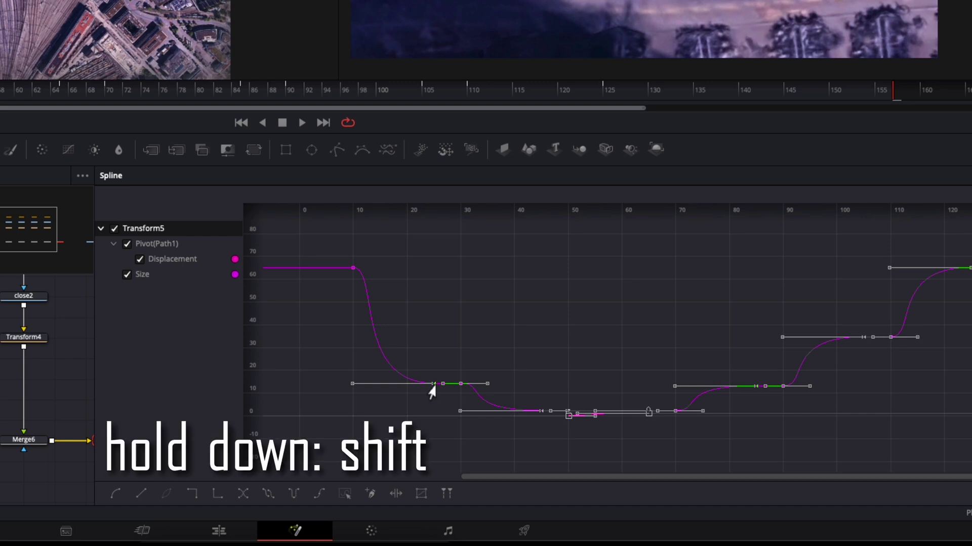
drag(431, 387, 458, 395)
click(488, 330)
drag(476, 230, 926, 460)
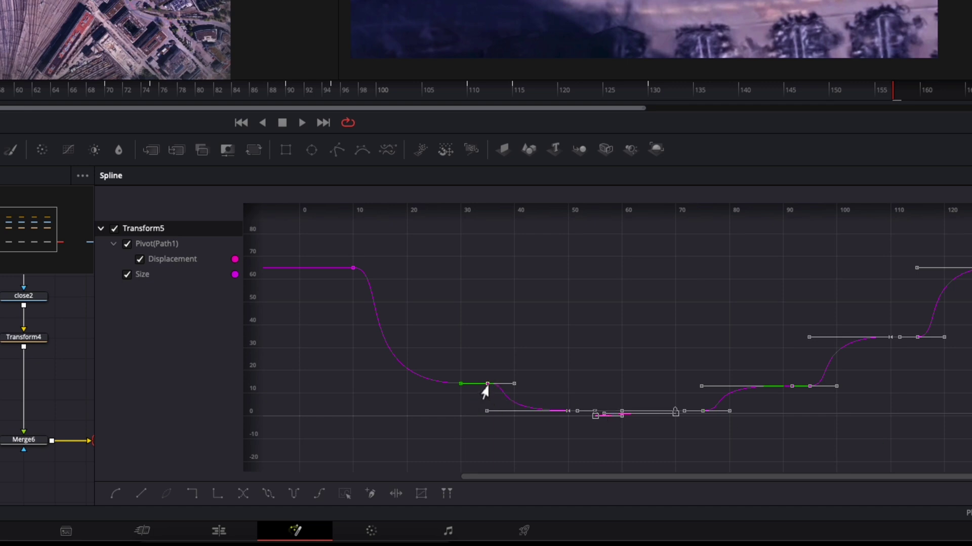
drag(482, 388, 509, 390)
click(639, 373)
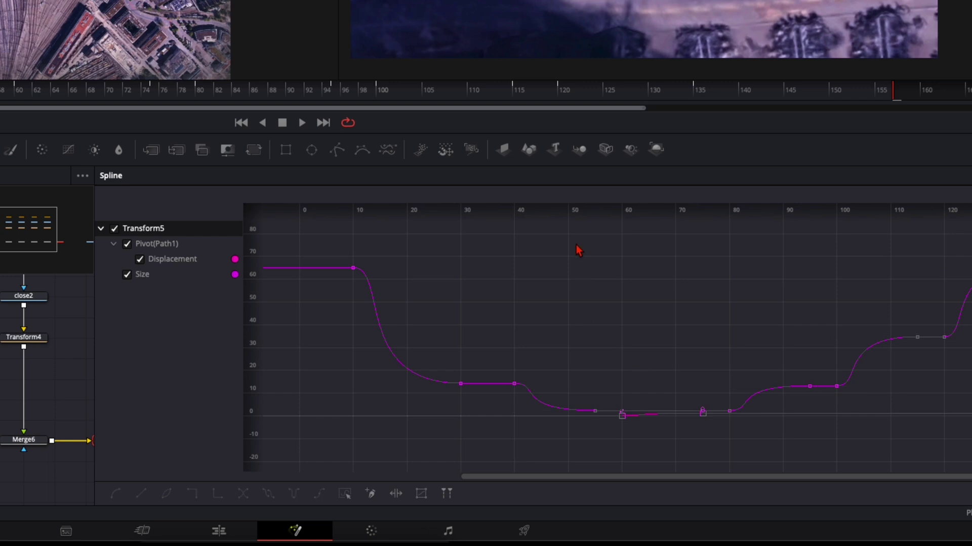
Shift the keyframes after frame 40 so the next Size keyframe sits at frame 60 and the pivot movement starts at frame 70.
drag(578, 251, 967, 450)
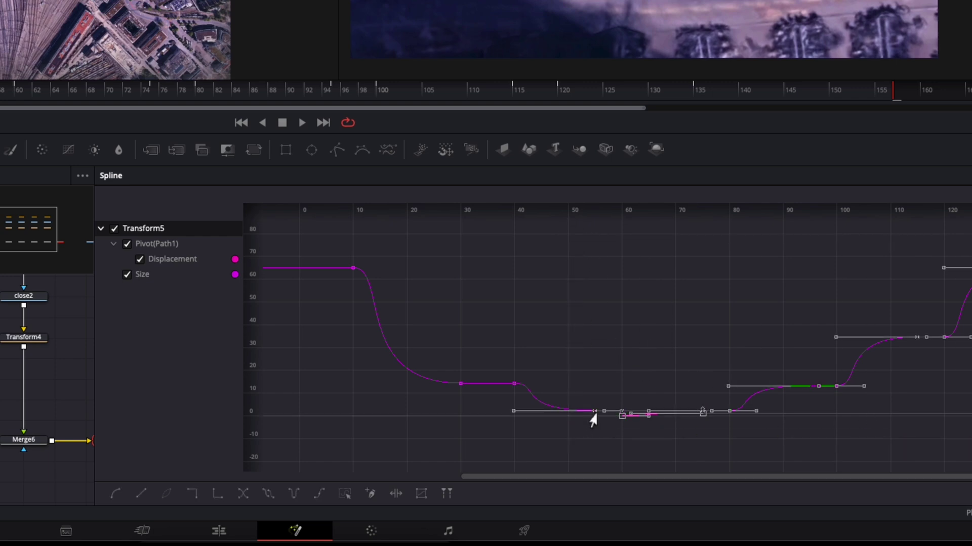
drag(592, 415, 622, 409)
click(648, 397)
drag(641, 249, 964, 441)
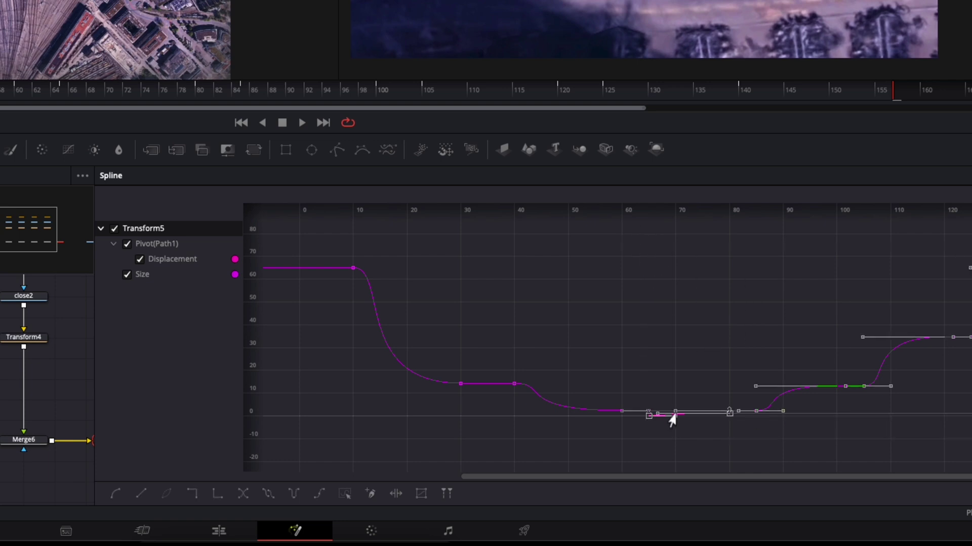
drag(646, 414, 677, 412)
click(753, 427)
Spread the following Transform5 keyframes out to frames 90, 100 and 120, carrying all later keyframes along.
drag(721, 245, 967, 437)
drag(756, 410, 783, 410)
drag(796, 253, 967, 437)
drag(810, 411, 837, 411)
drag(880, 253, 968, 438)
drag(918, 386, 944, 386)
Stretch out the last Size keyframes to about frames 129, 150, 160 and 180.
drag(957, 253, 969, 438)
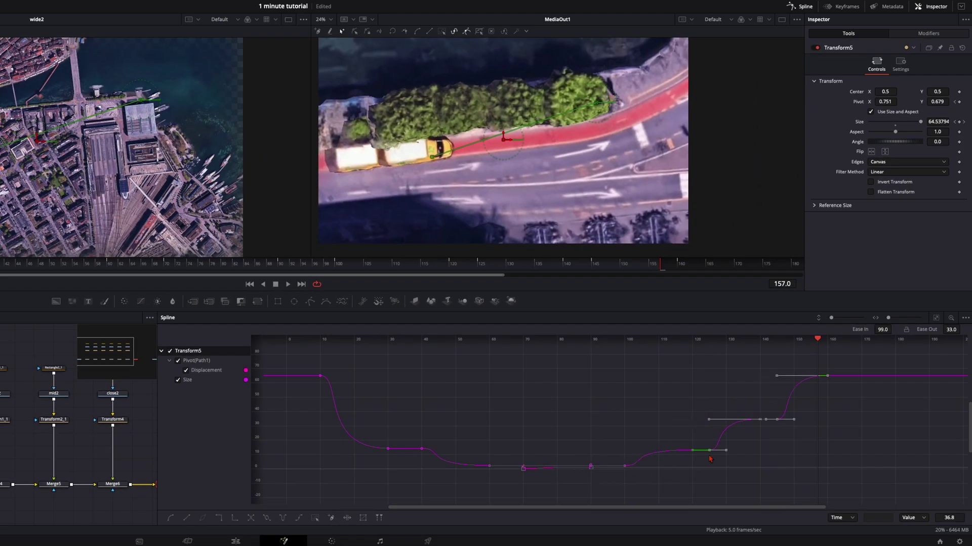
drag(709, 455, 723, 455)
scroll(723, 455, right, 2)
drag(717, 367, 855, 437)
drag(726, 426, 747, 425)
drag(757, 367, 855, 437)
drag(763, 425, 780, 425)
click(848, 395)
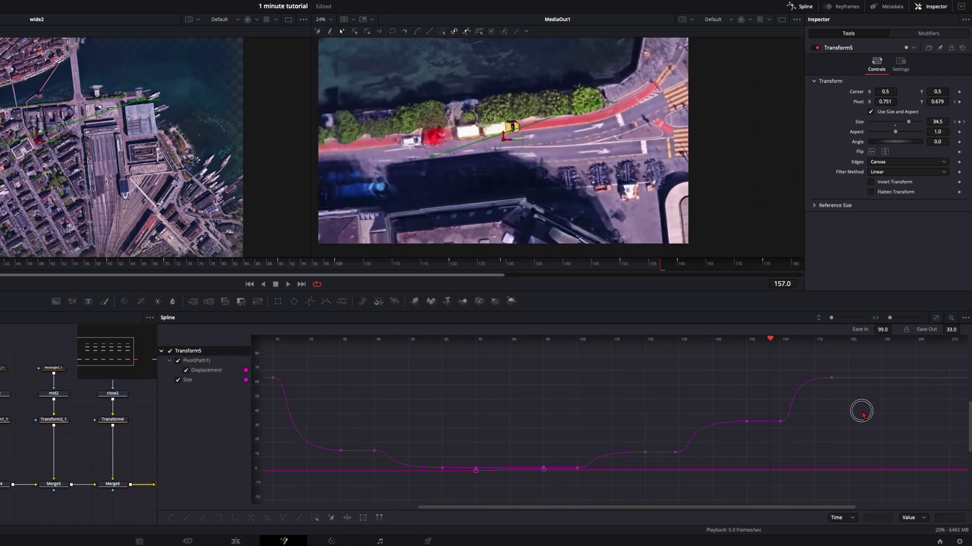
click(830, 380)
drag(830, 382, 848, 380)
click(800, 428)
Make the handles of all Size and Displacement keyframes flat and set their Ease In to 100.0.
drag(552, 411, 654, 423)
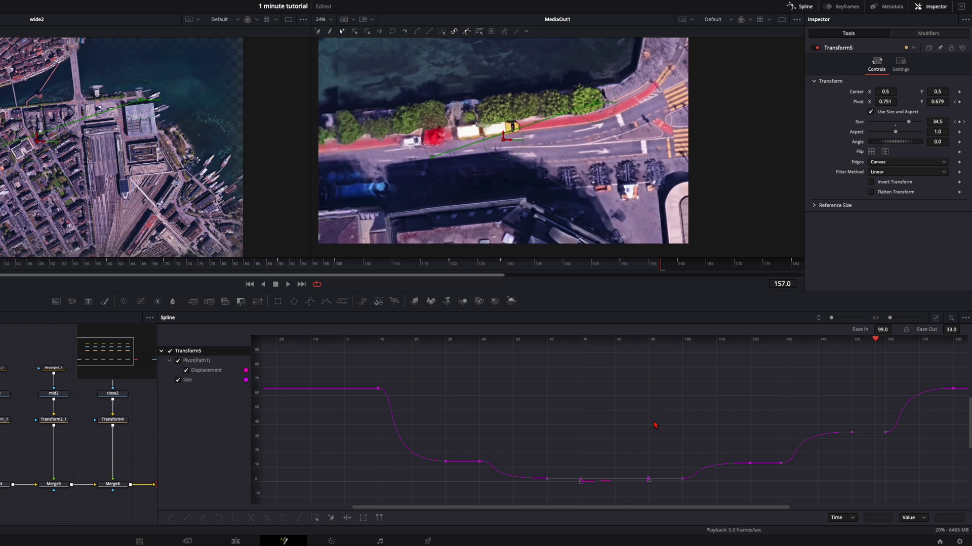
key(ctrl+a)
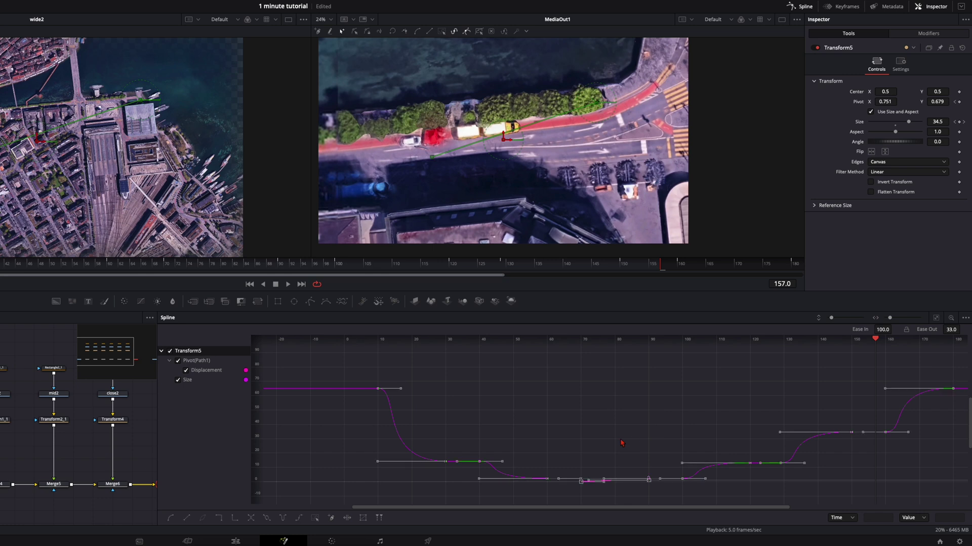
key(f)
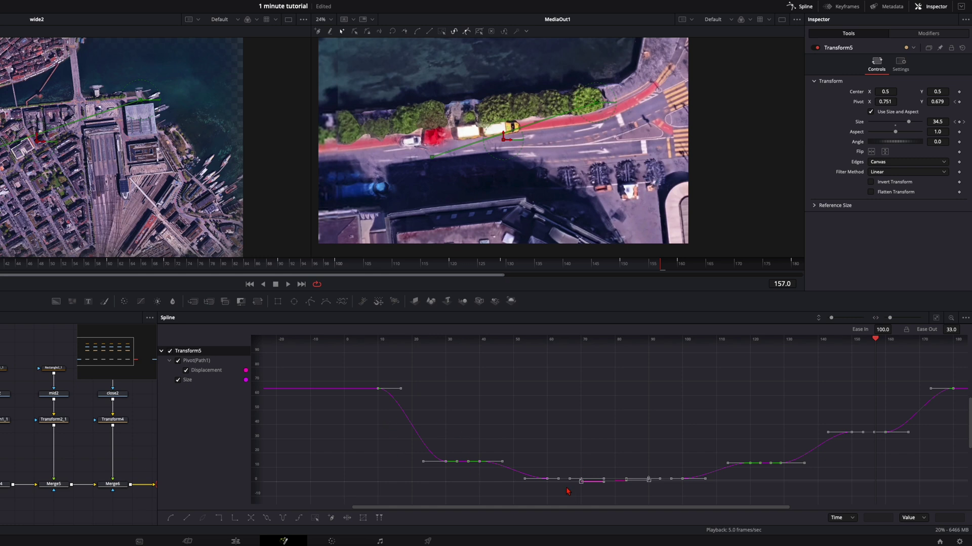
click(809, 377)
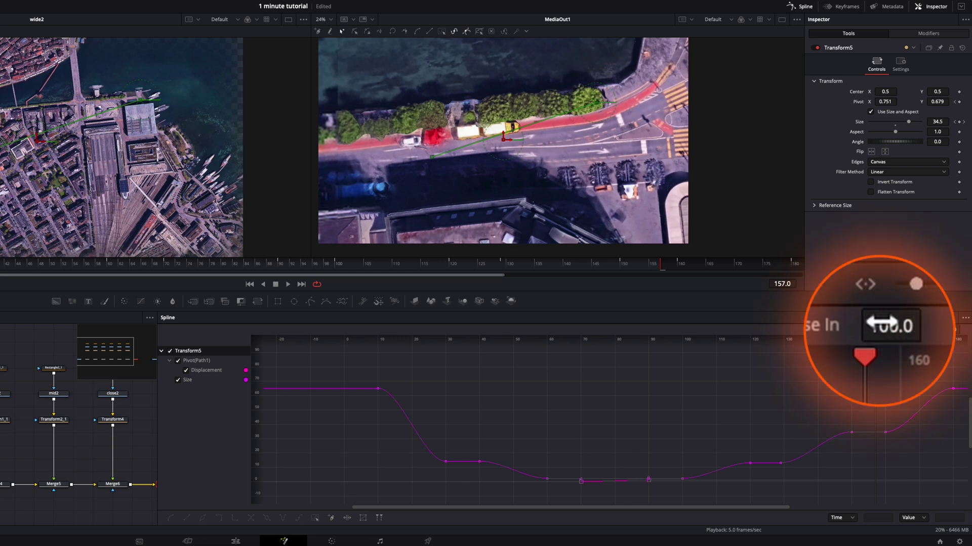
click(792, 390)
key(ctrl+a)
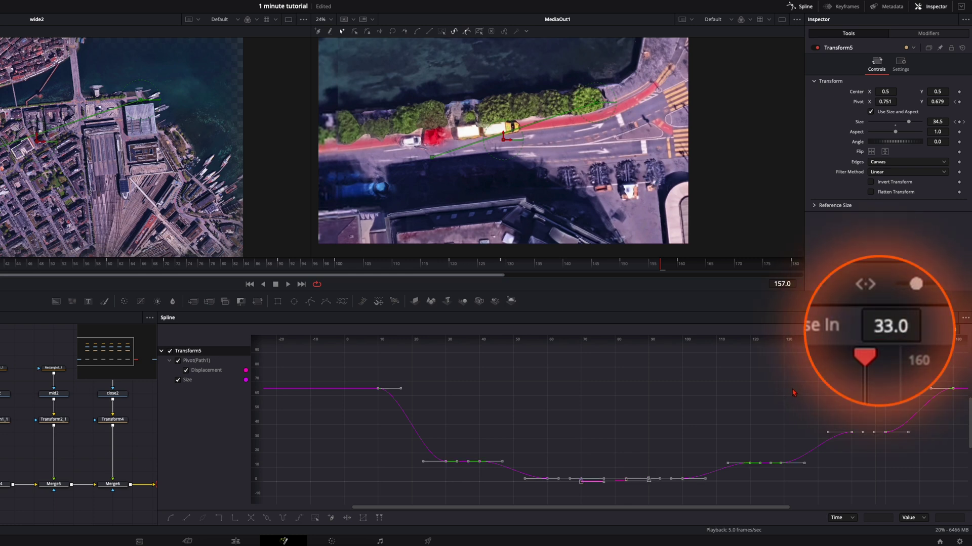
key(s)
key(f)
drag(882, 329, 969, 333)
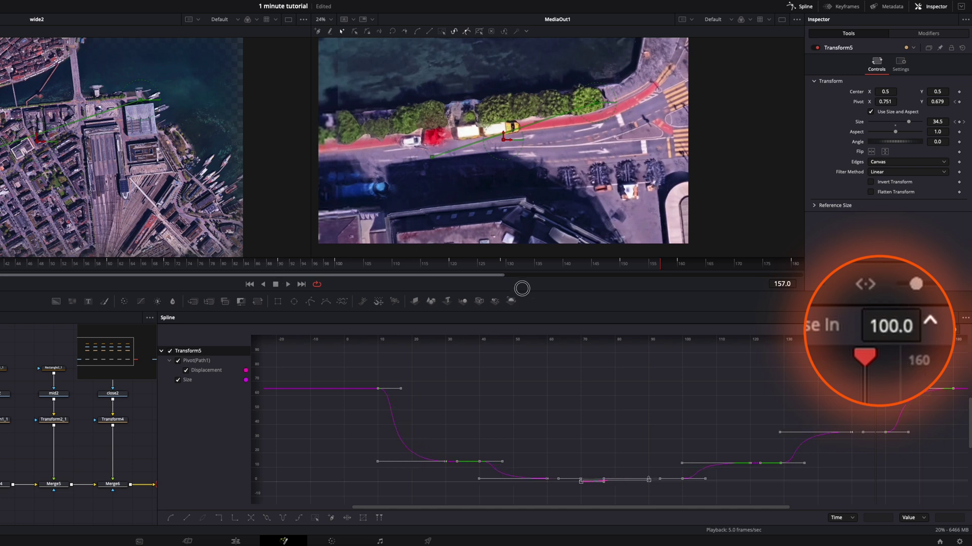
Extend Fusion Clip 2 to about 8 seconds in the edit timeline and play the slowed-down animation.
click(235, 541)
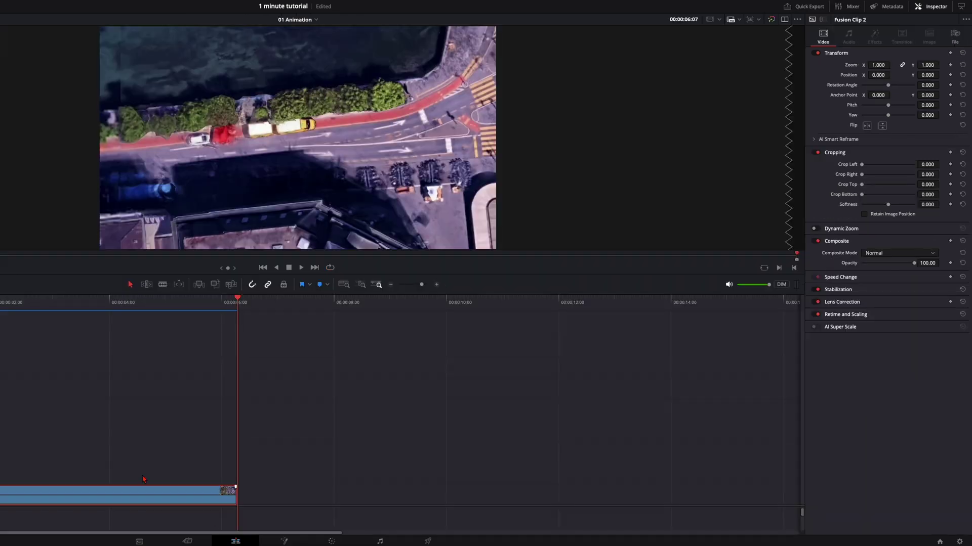
click(236, 497)
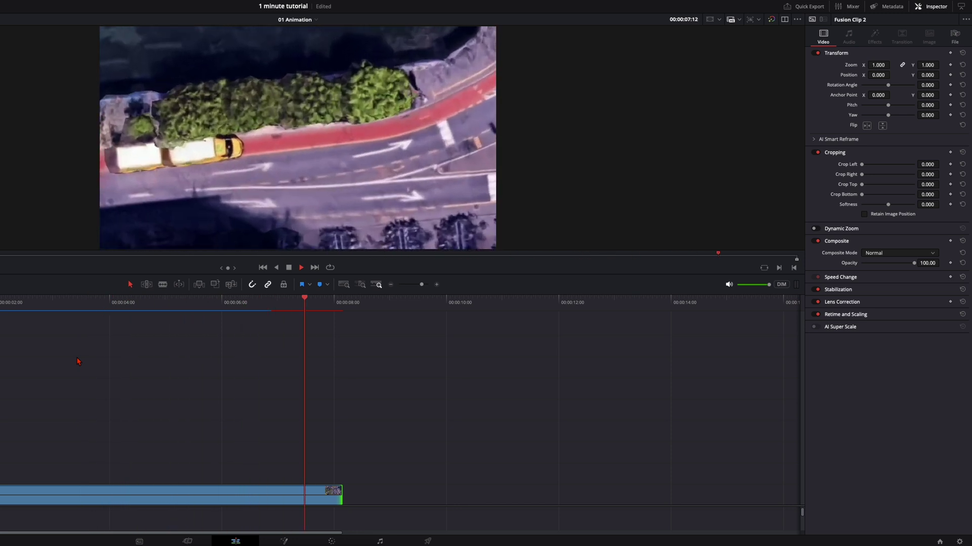
key(space)
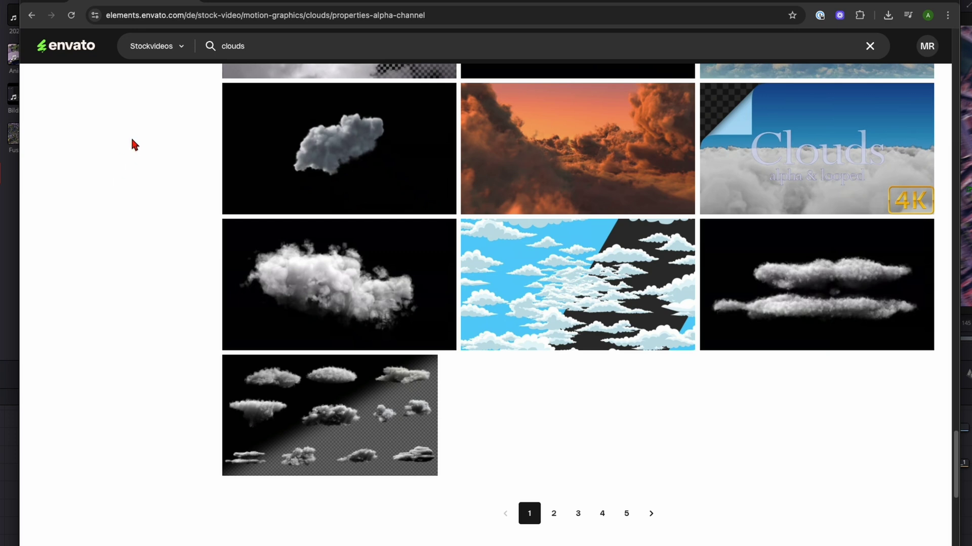
Add the white cloud clip from the GTA effect bin to the node graph and merge it between Merge6 and Transform5.
mouse_move(340, 297)
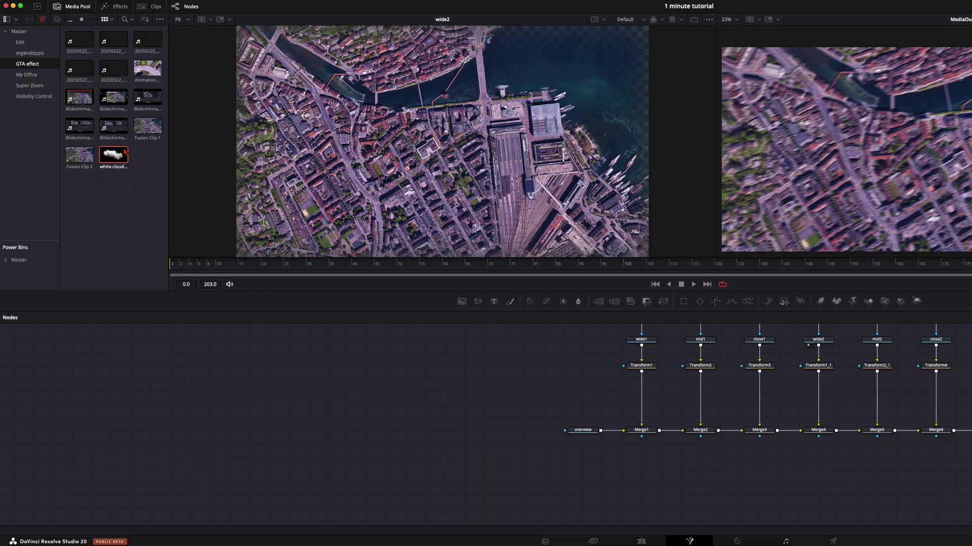
drag(125, 152, 971, 354)
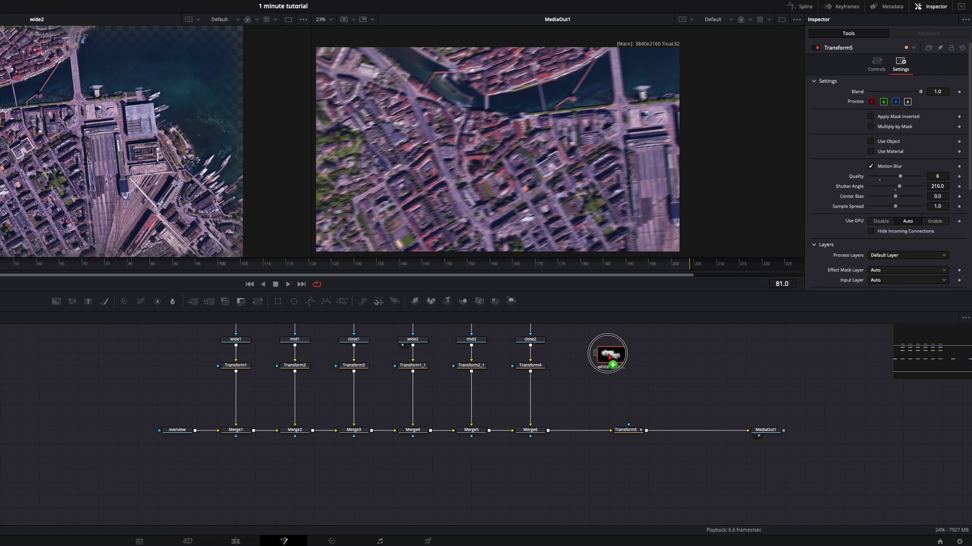
drag(607, 354, 608, 354)
drag(658, 382, 396, 458)
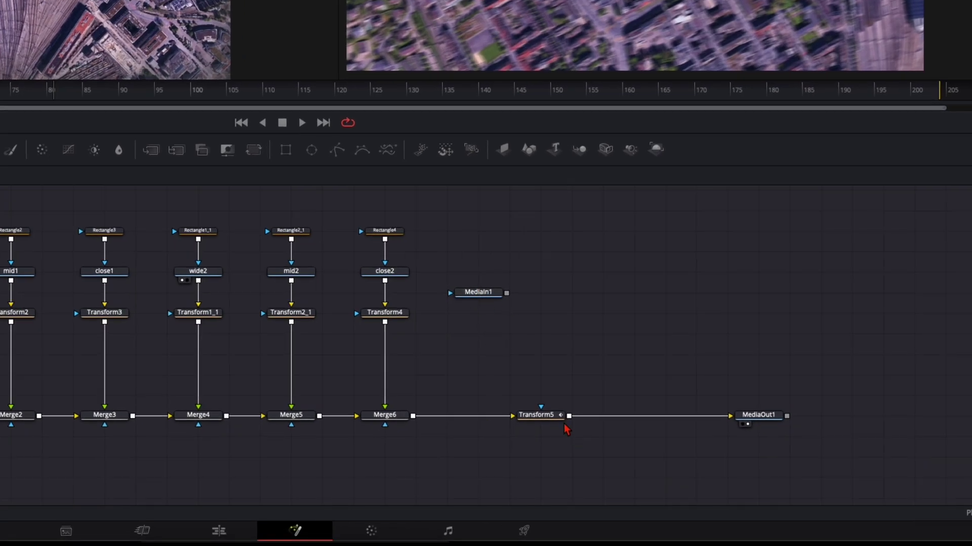
drag(543, 412, 603, 412)
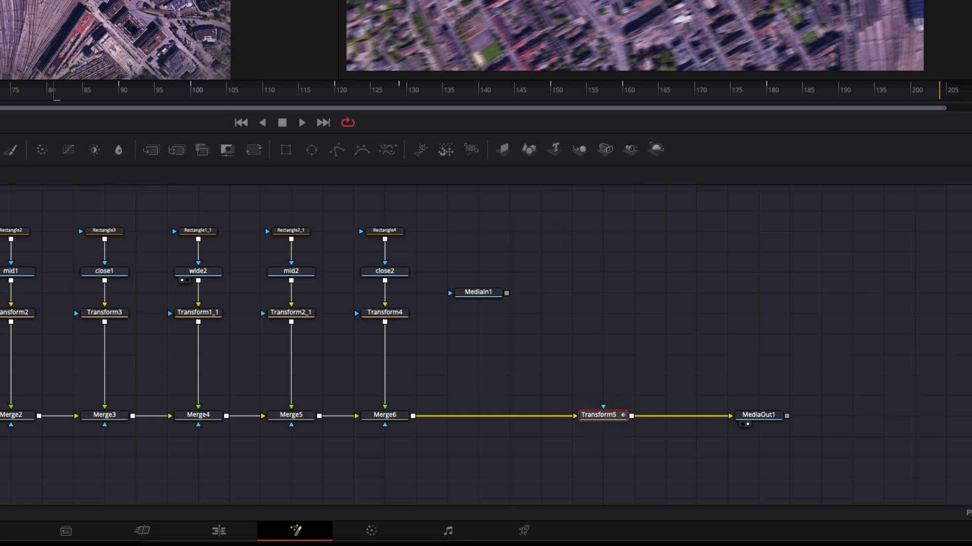
drag(507, 293, 413, 415)
drag(485, 296, 485, 316)
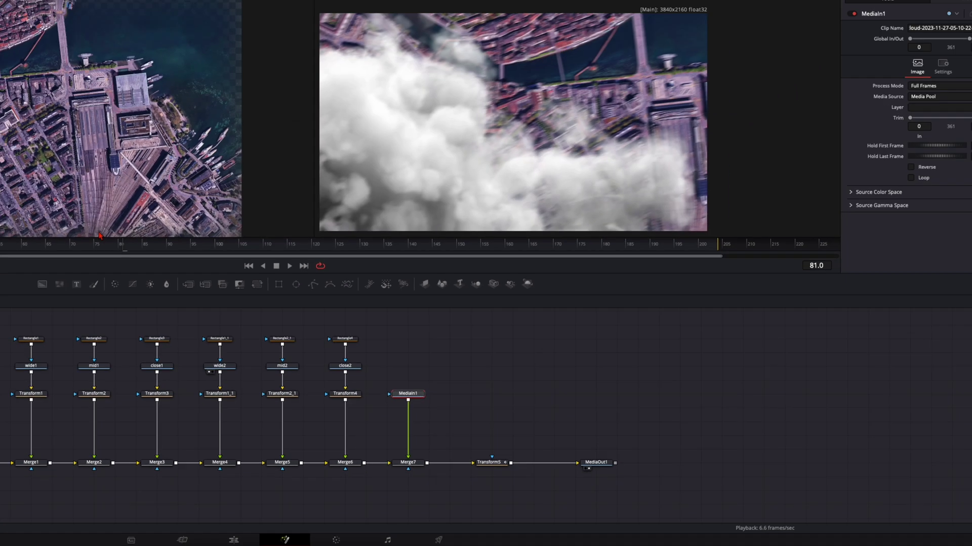
At frame 68, set Merge7's cloud to center 0.559573, 0.303338, size 0.48 and blend 0.701.
click(62, 91)
drag(139, 266, 195, 263)
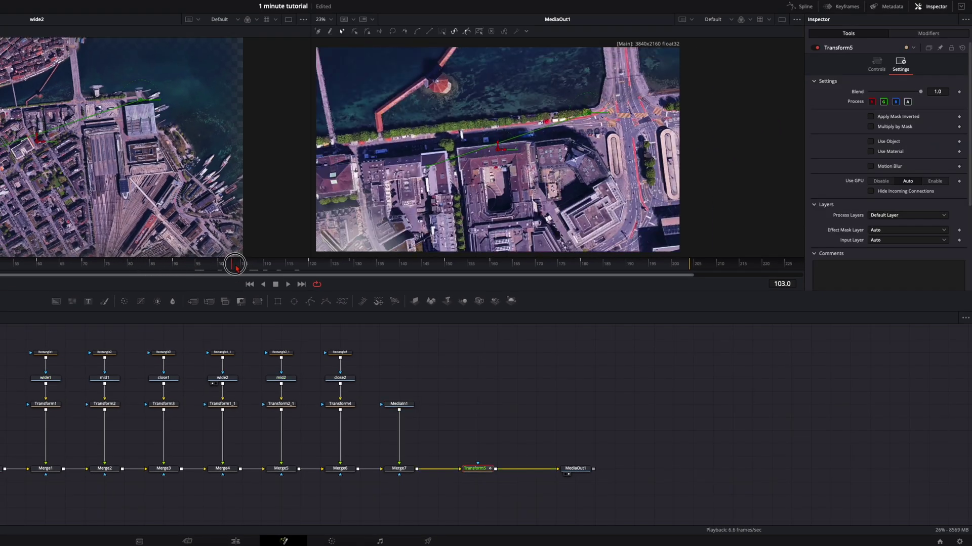
drag(235, 262, 198, 264)
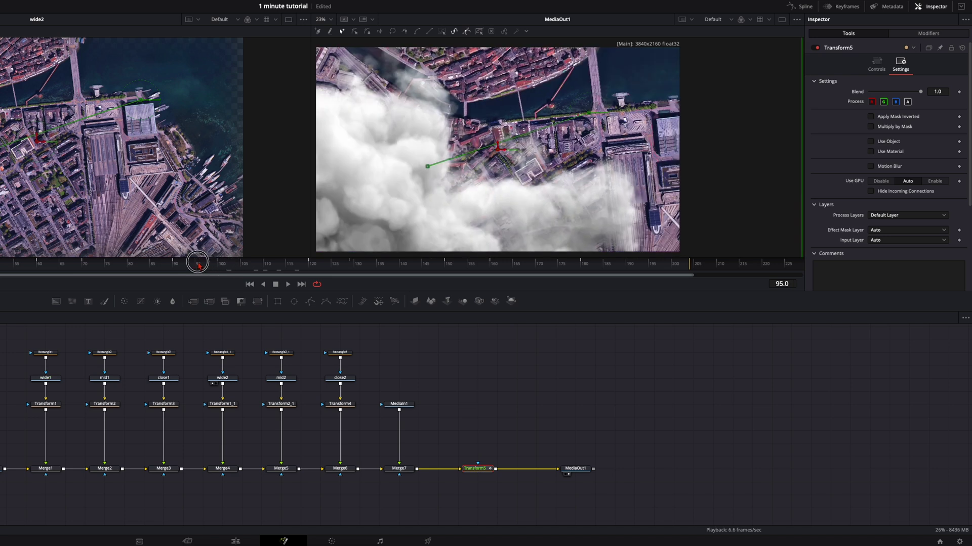
click(399, 469)
drag(487, 474, 527, 474)
click(399, 405)
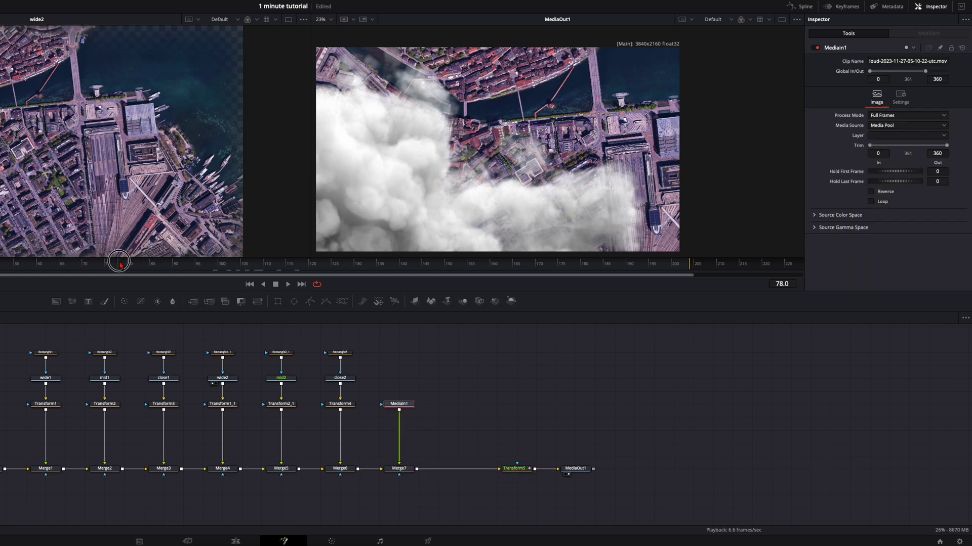
drag(119, 263, 78, 263)
click(401, 469)
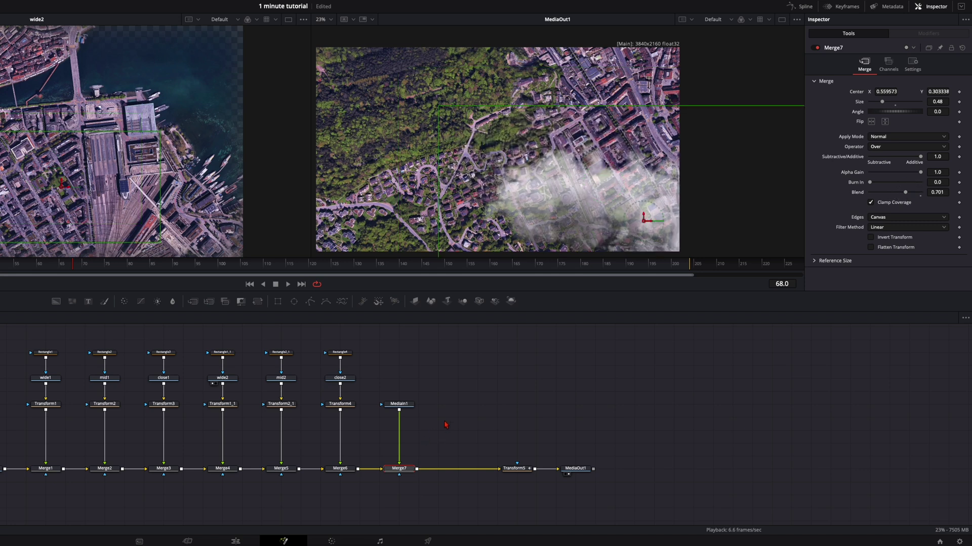
Duplicate MediaIn1 with Merge7 and insert the copy between Merge7 and Transform5.
drag(445, 418, 591, 482)
key(ctrl+v)
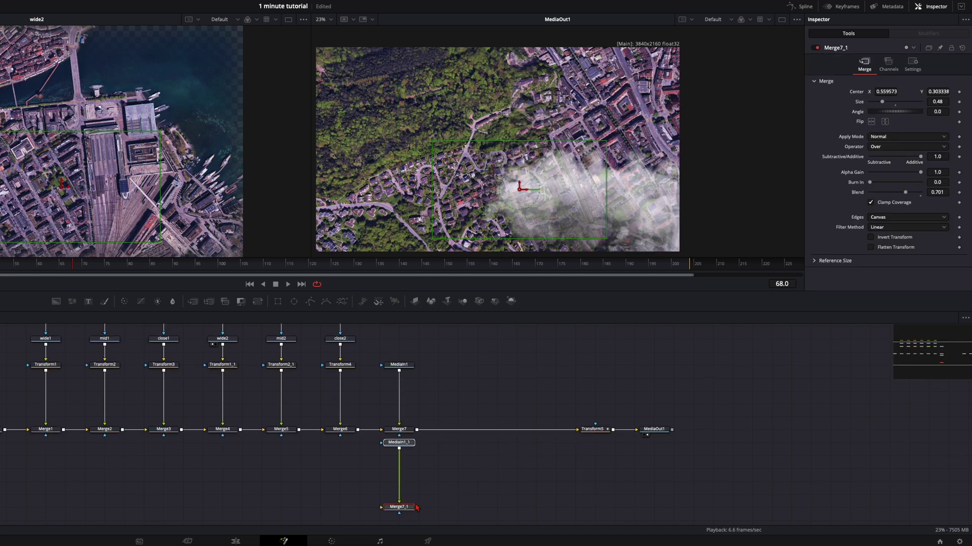
drag(404, 510, 477, 429)
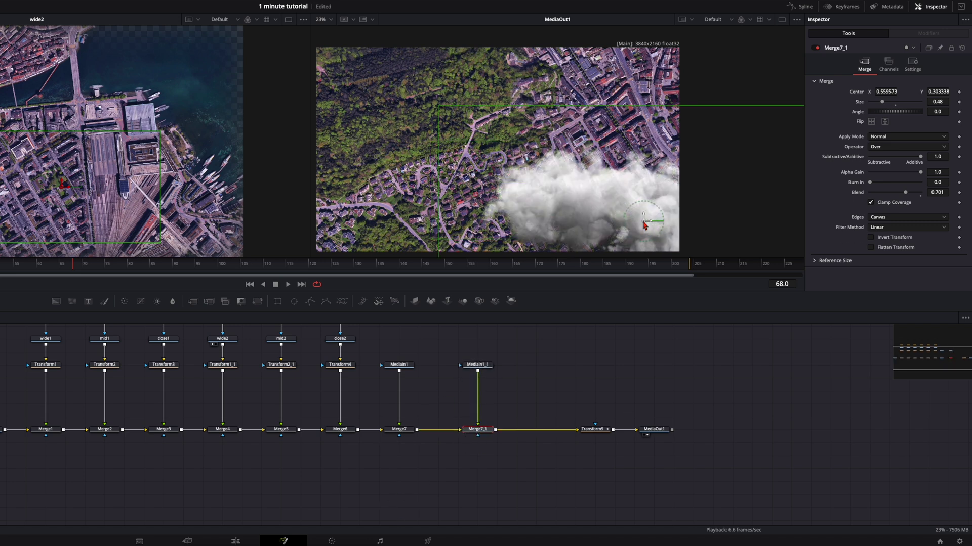
Move the duplicated cloud to center 0.364904, 0.457501, flip it horizontally and scale it down.
drag(643, 223, 477, 146)
click(872, 122)
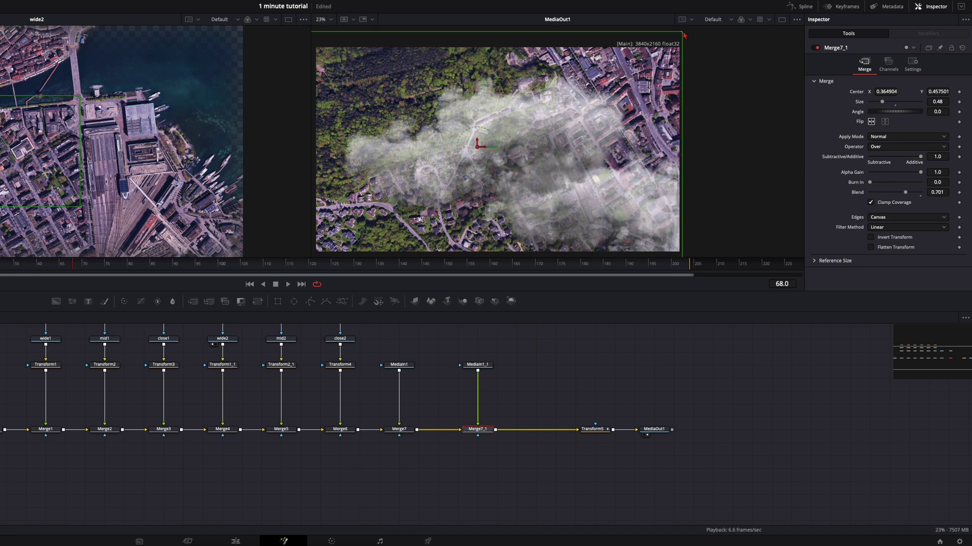
drag(679, 30, 581, 80)
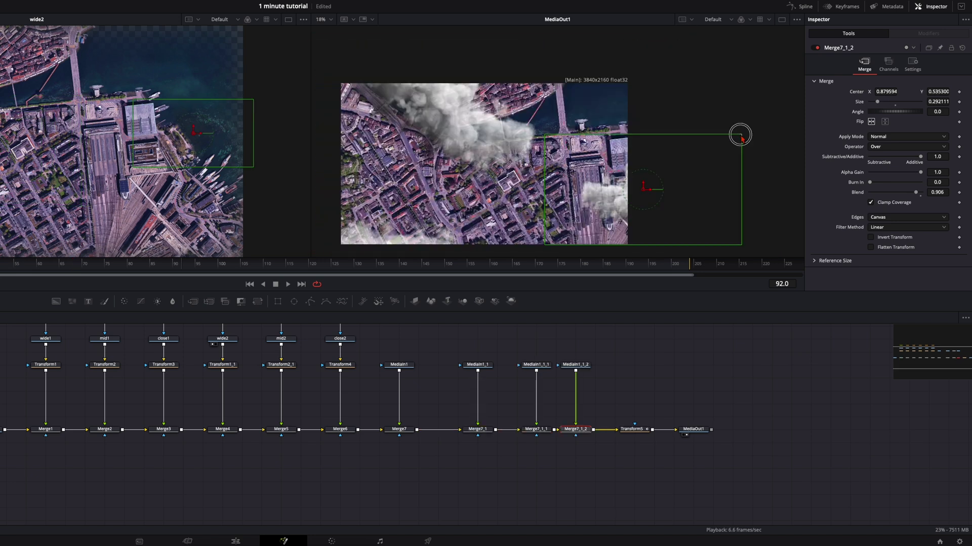
Add two more cloud copies before Transform5, place the last at center 0.862951, 0.517328 with size 0.427252 and blend 0.906, and play the animation.
drag(737, 132, 787, 116)
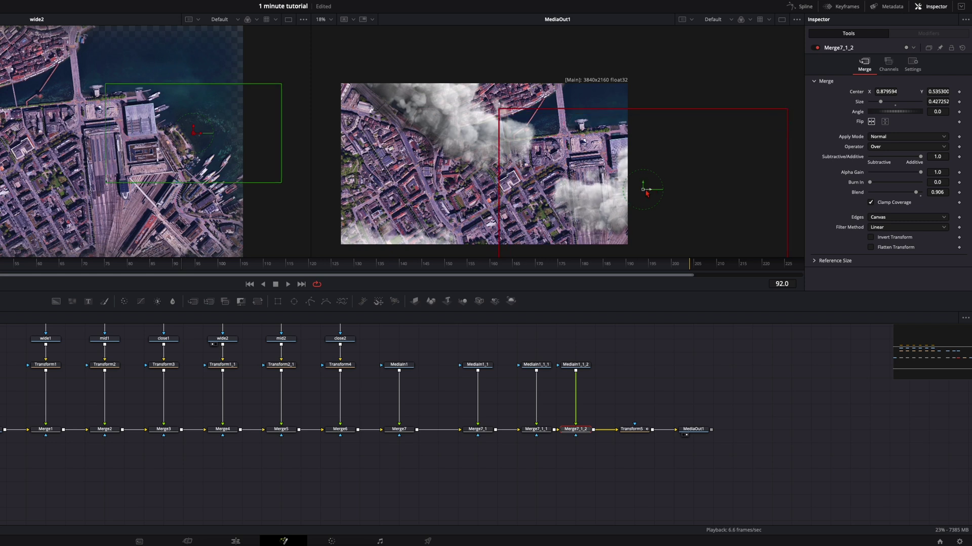
drag(645, 193, 634, 198)
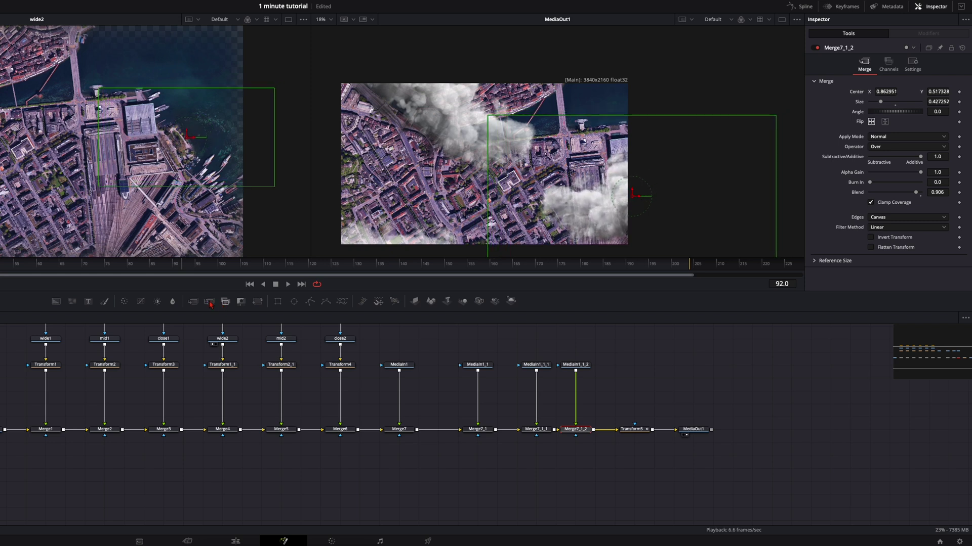
key(space)
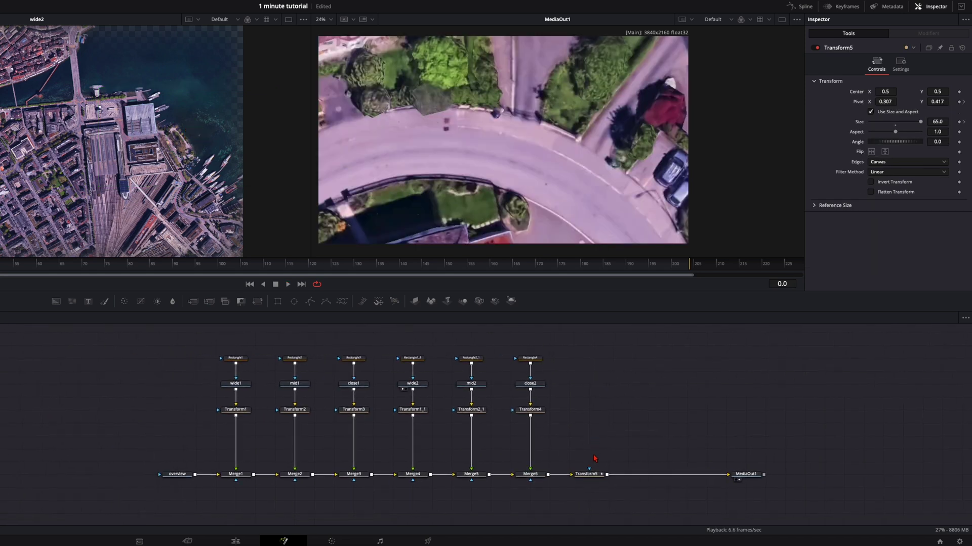
Enable motion blur on Transform5 with quality 6 and shutter angle 230.0.
mouse_move(590, 479)
click(589, 478)
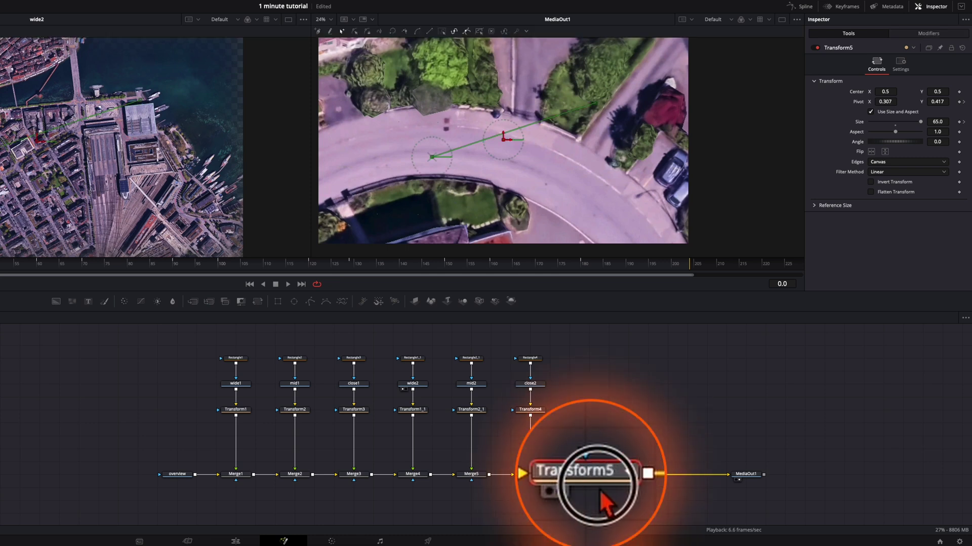
click(900, 63)
click(808, 273)
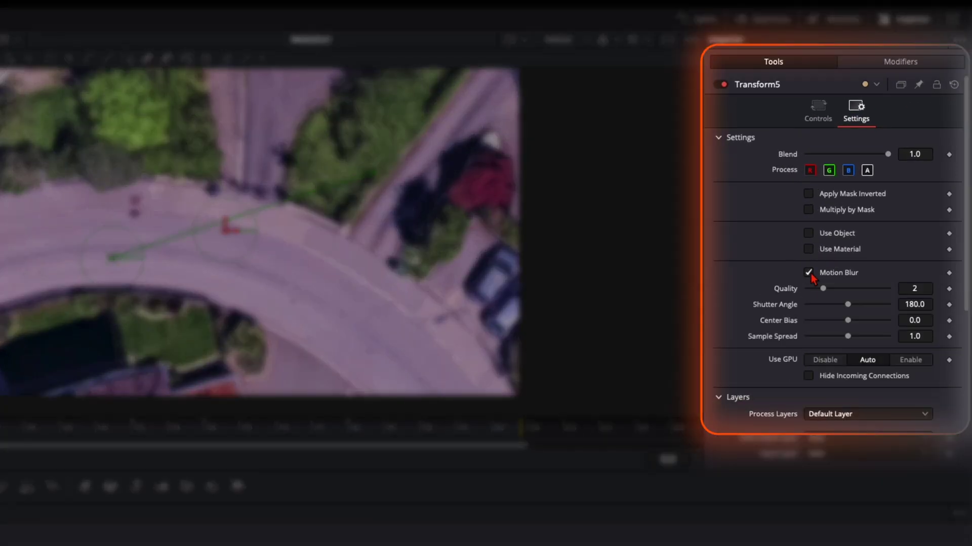
click(874, 290)
drag(862, 294, 890, 299)
click(872, 305)
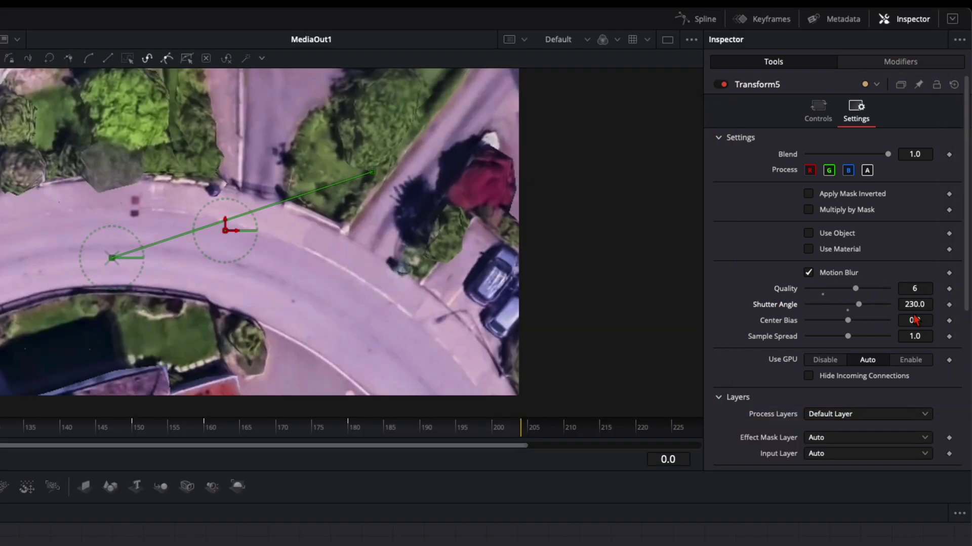